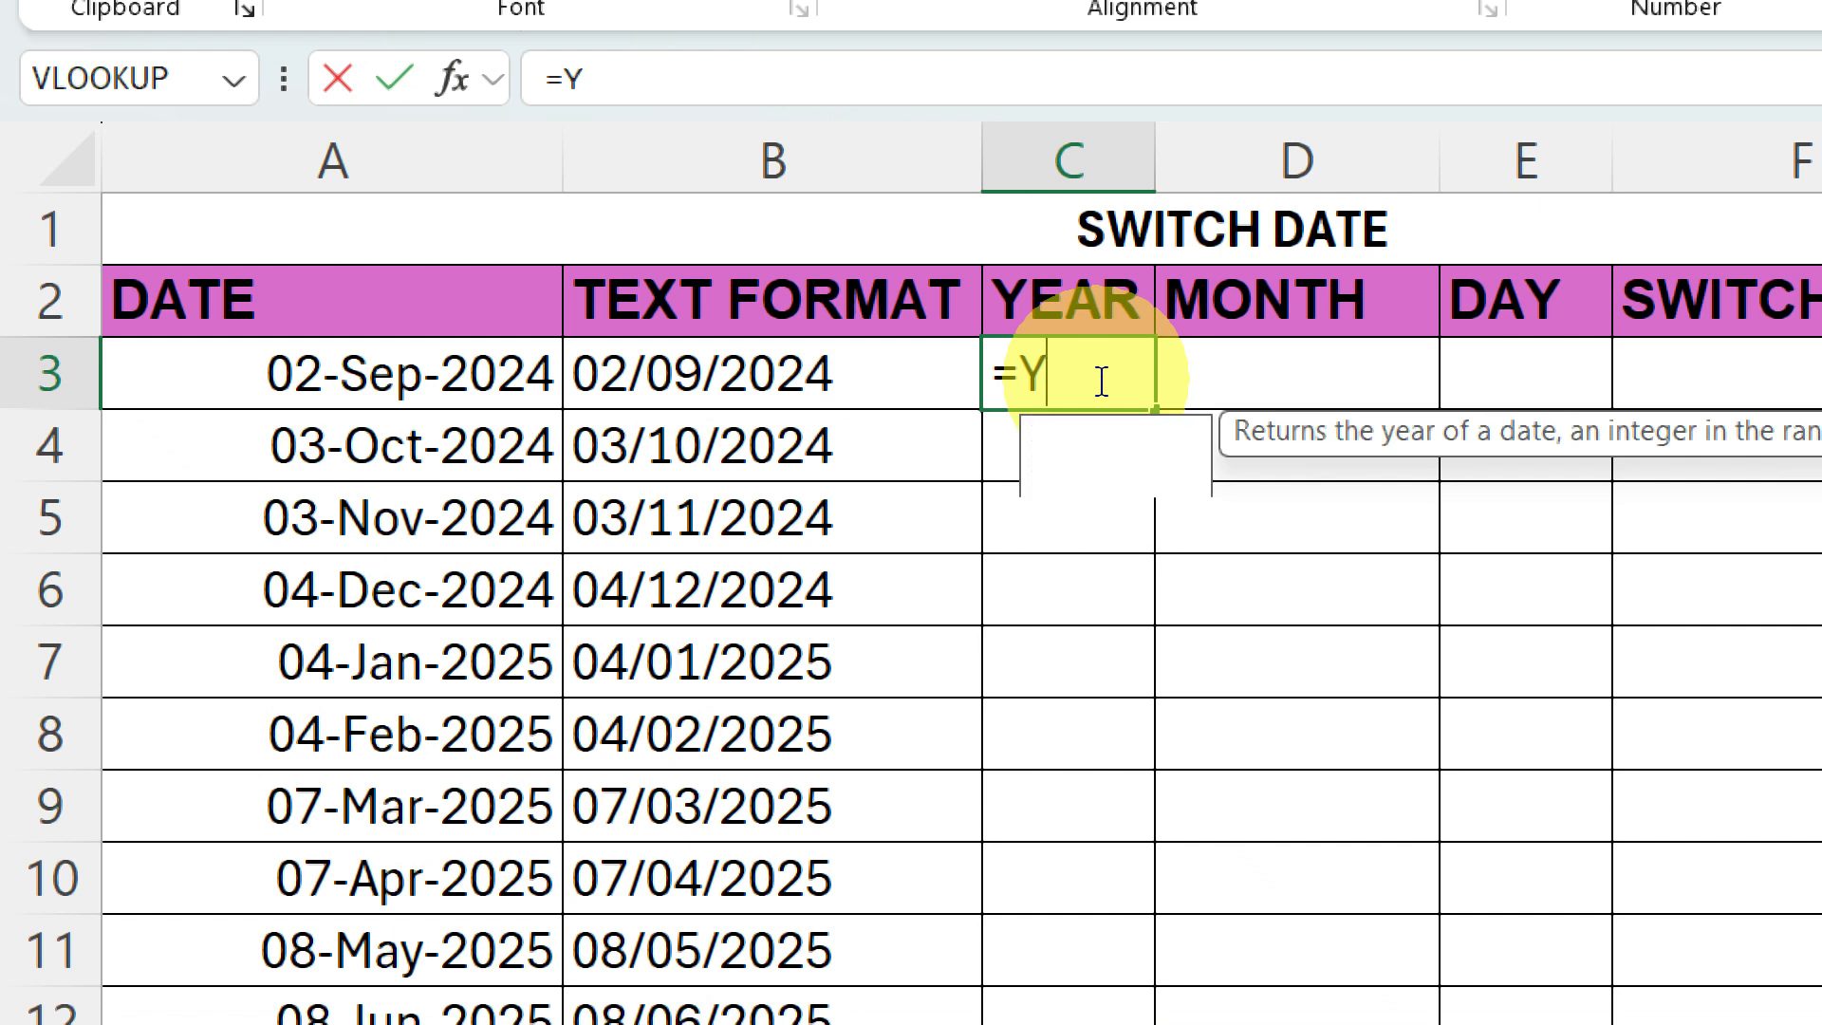
Complete the formula =YEAR(B3) in C3 and fill it down the YEAR column through row 12.
text(R()
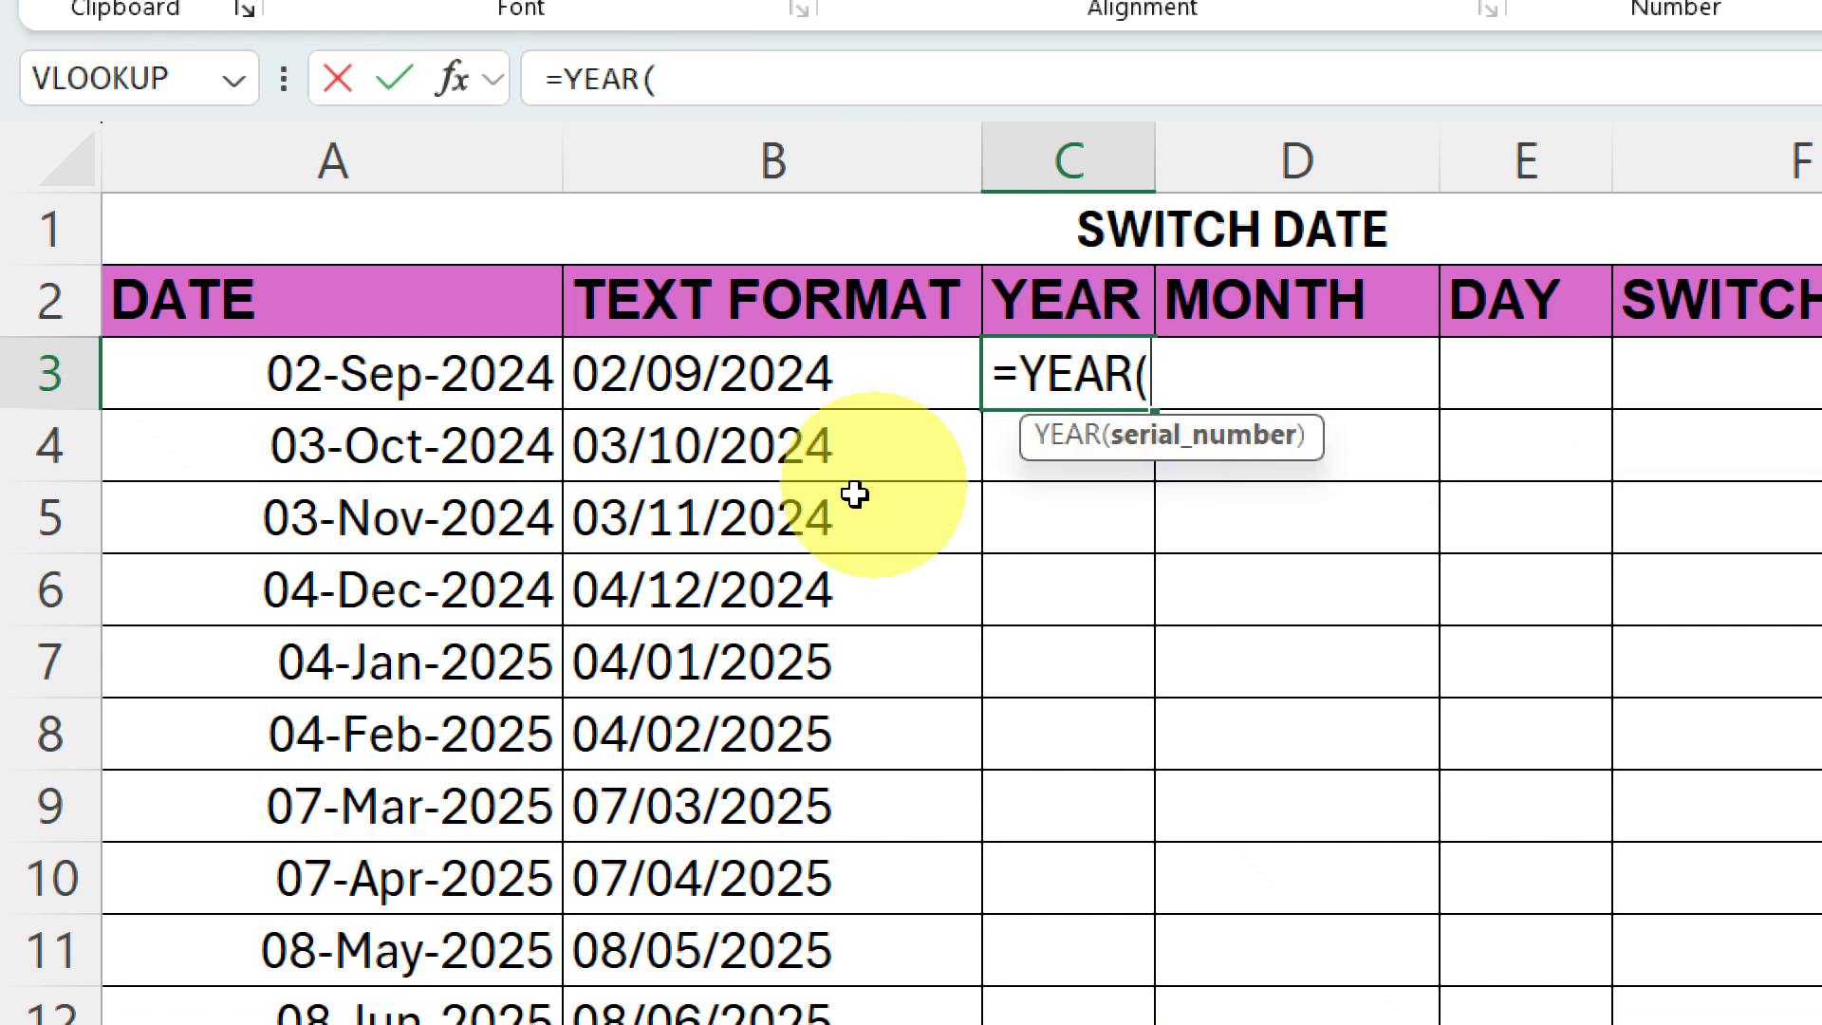
click(669, 395)
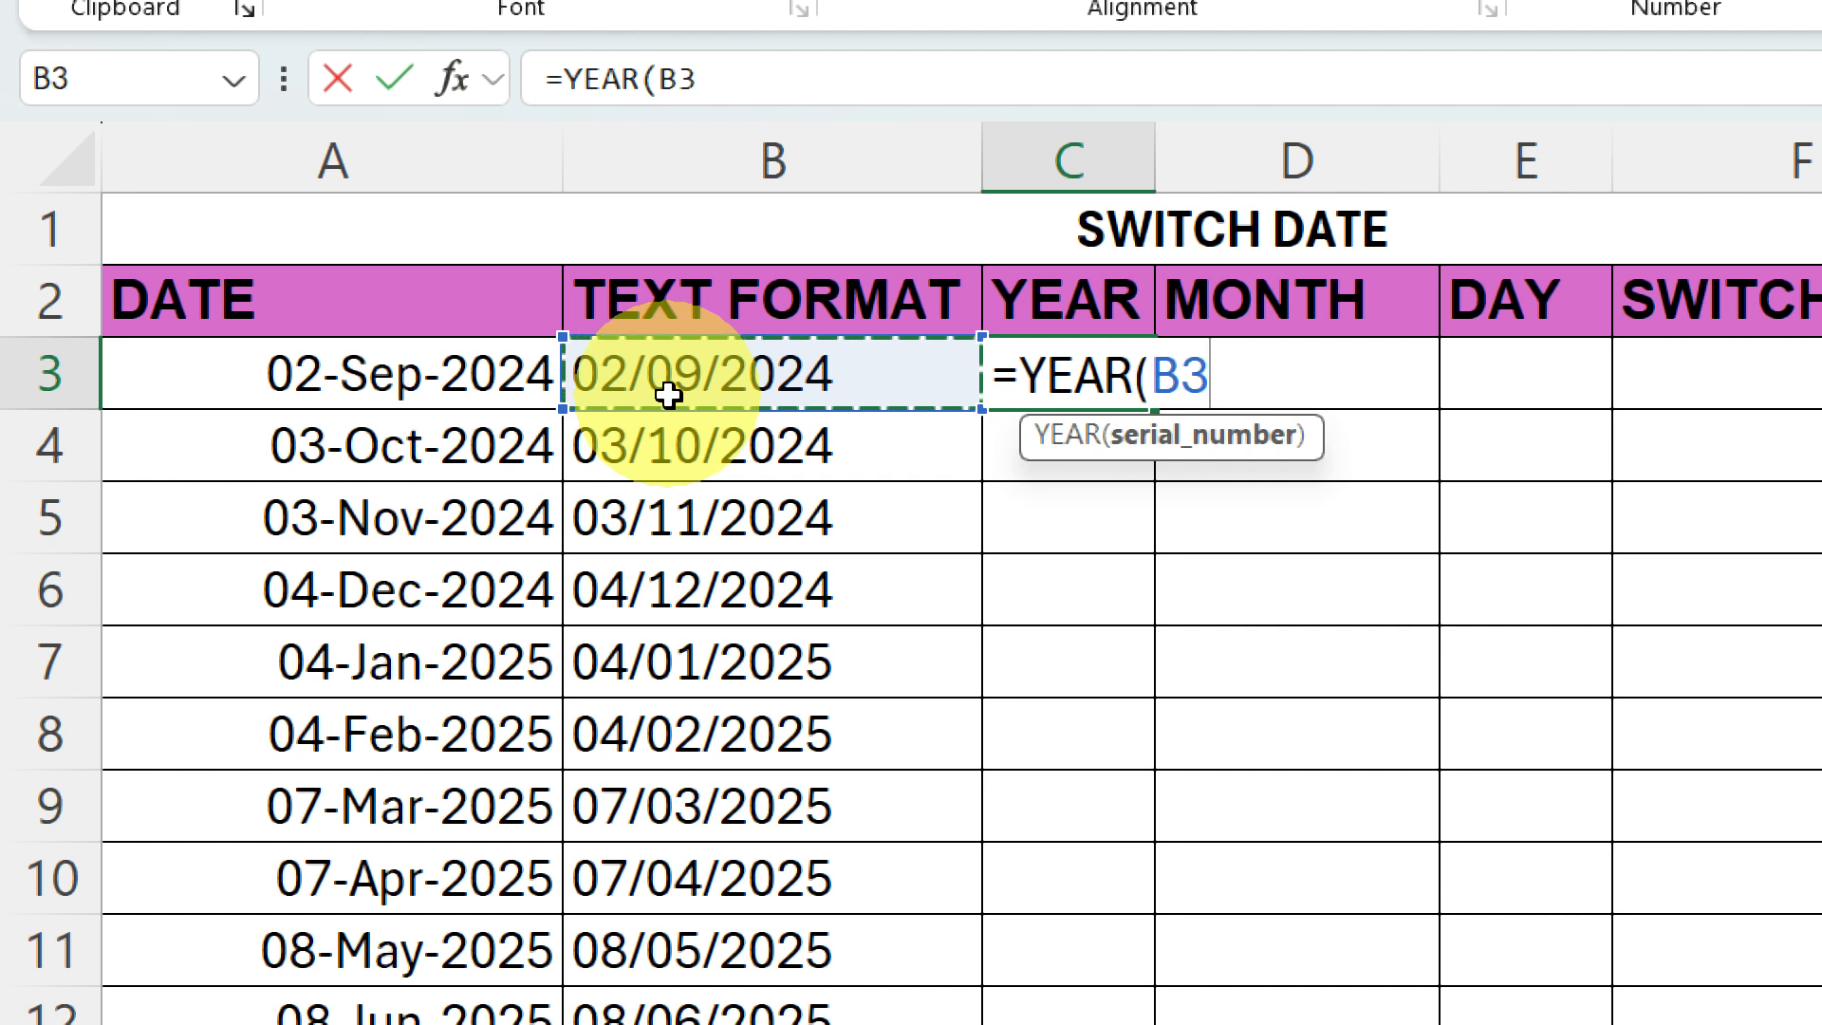
key(Return)
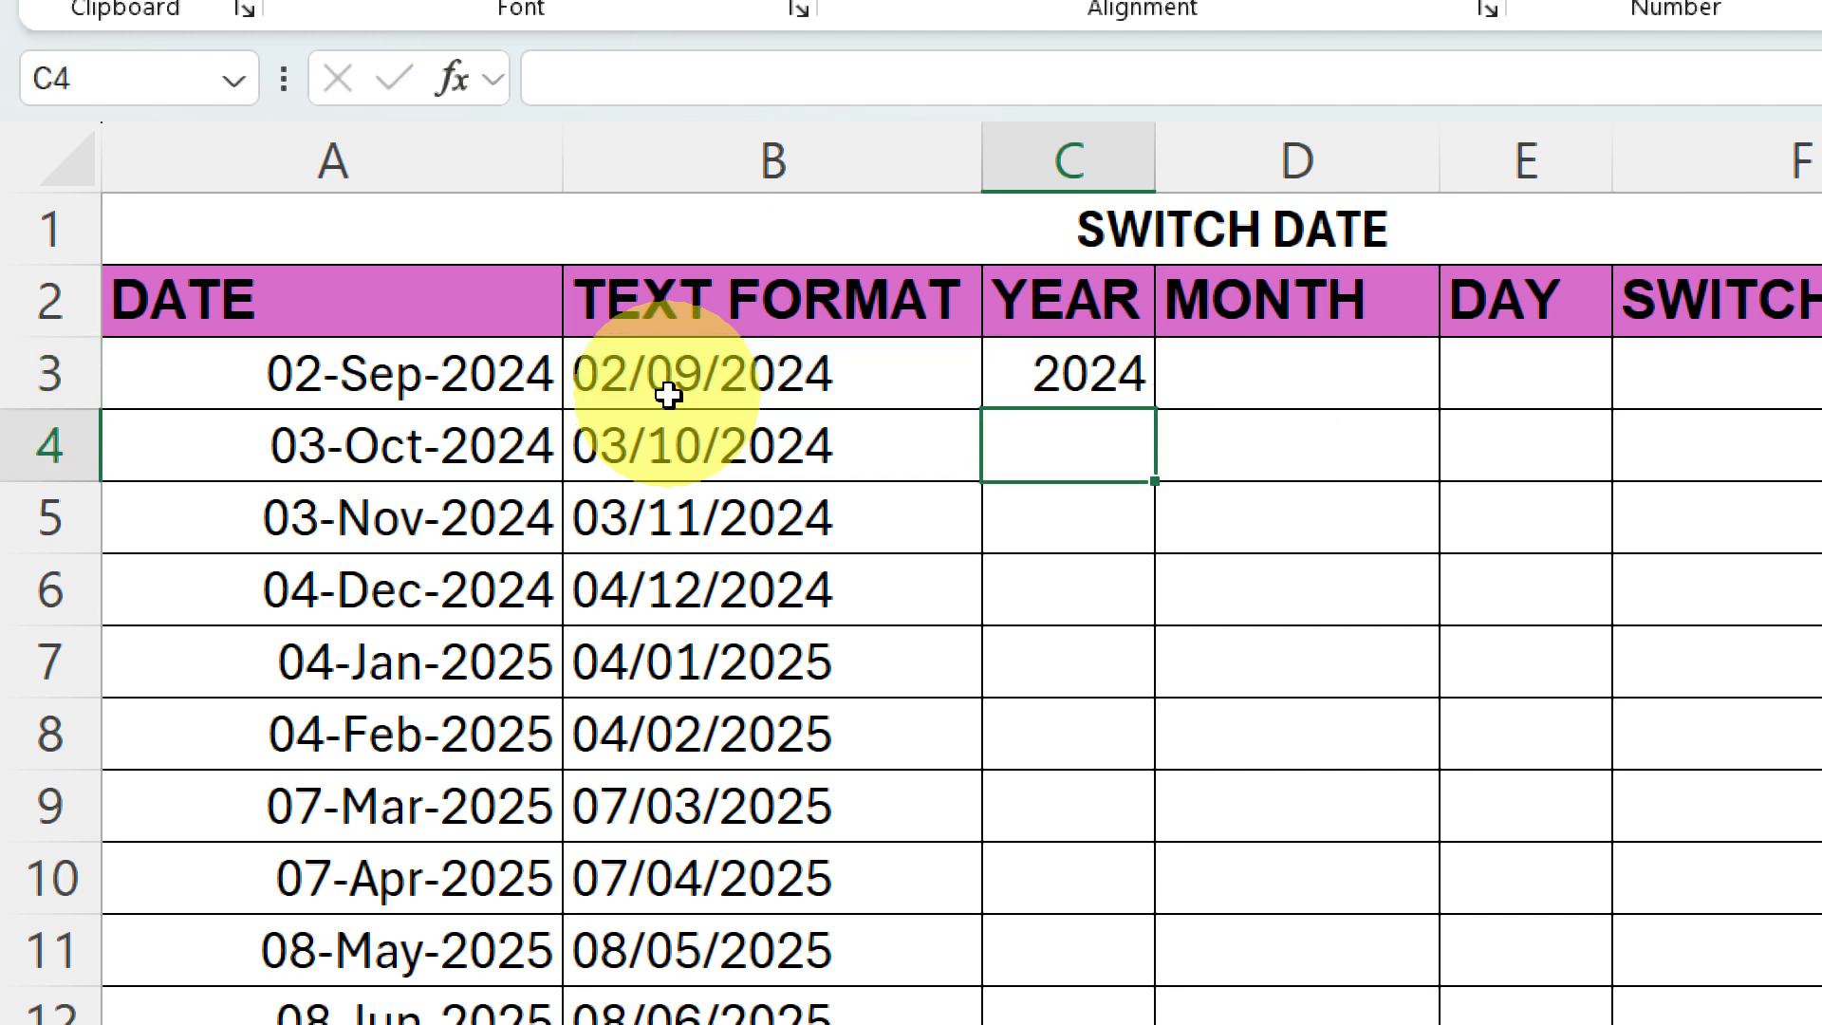
click(1098, 372)
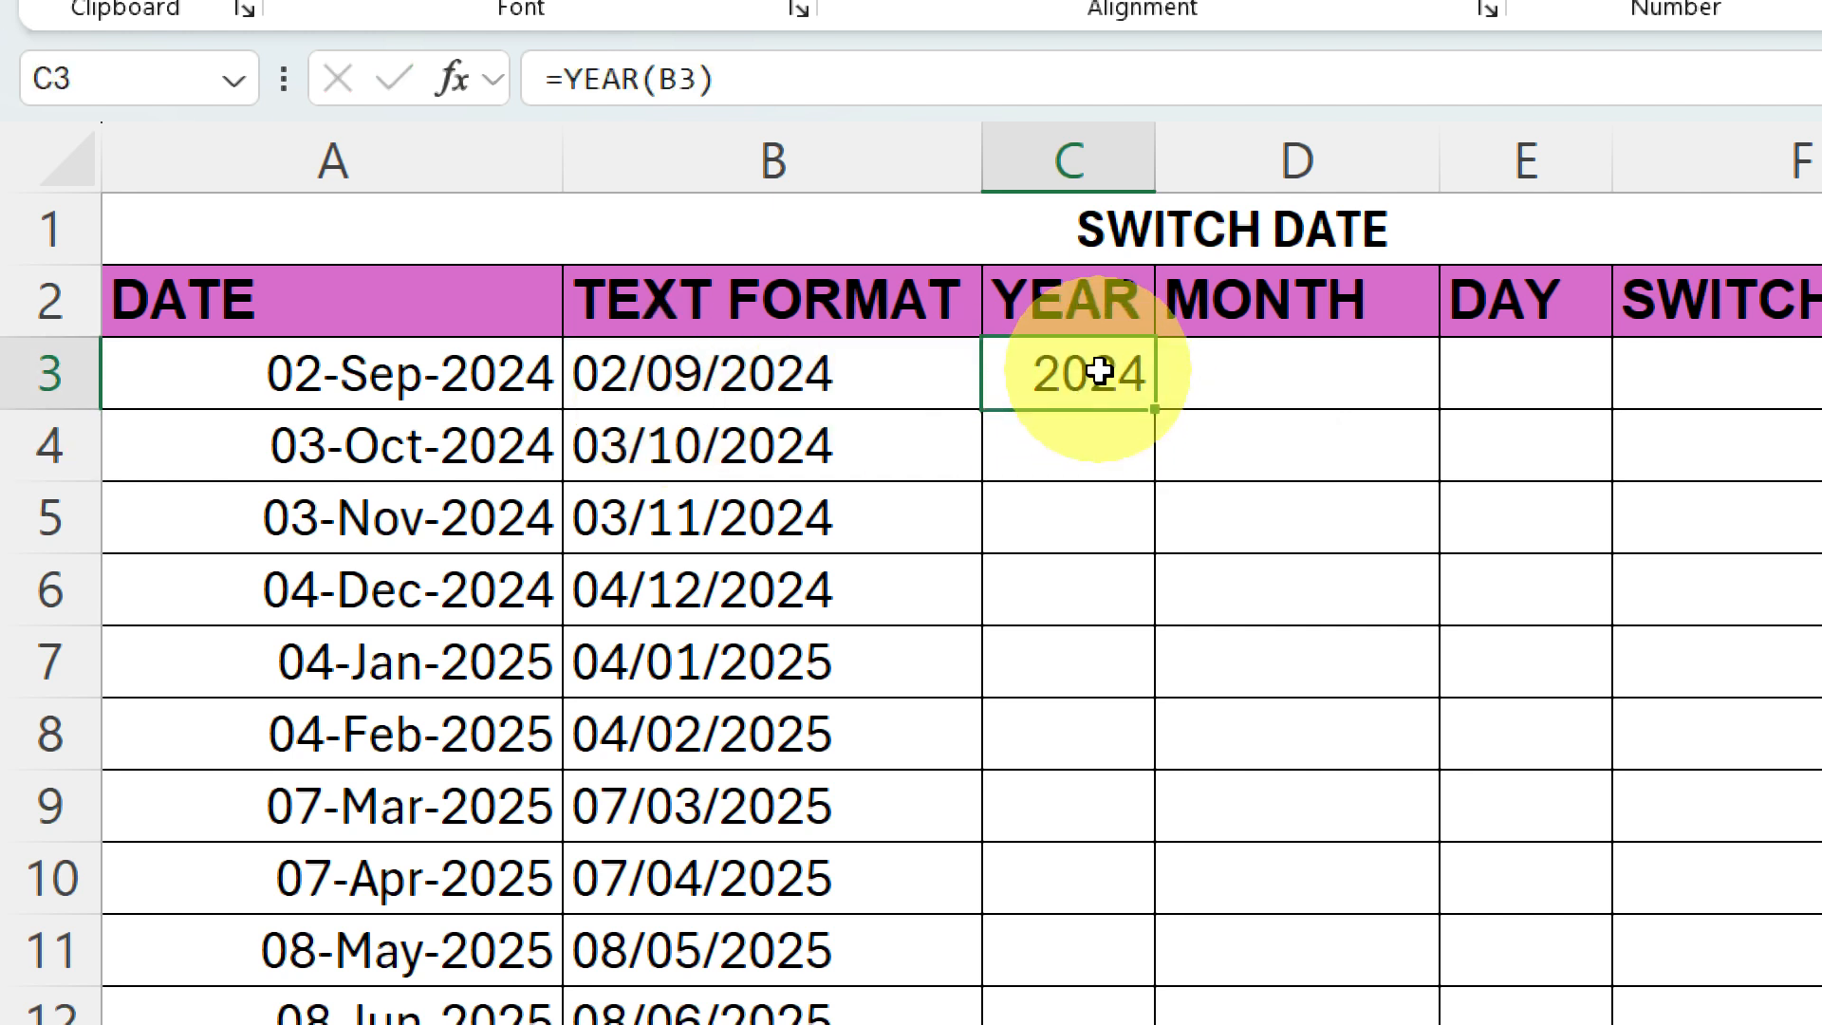
double_click(1153, 410)
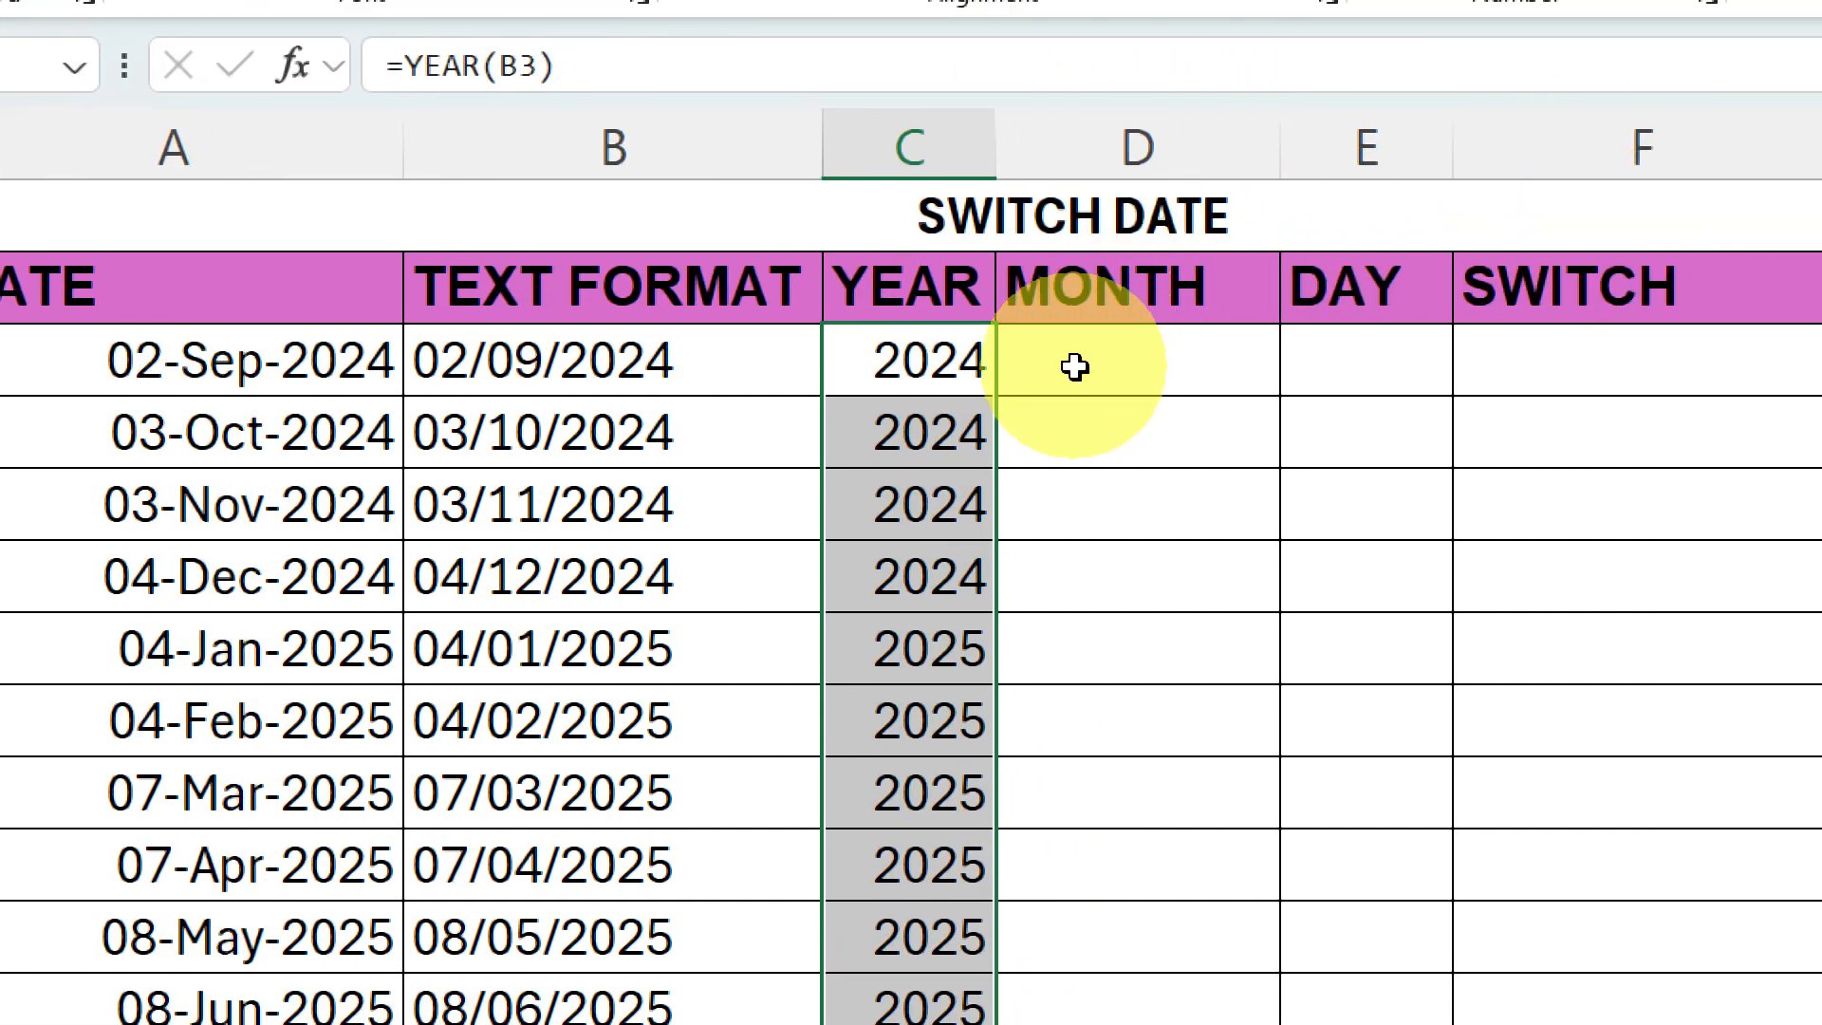
Enter =MONTH(B3) in D3 and fill it down the MONTH column through row 12.
click(1076, 368)
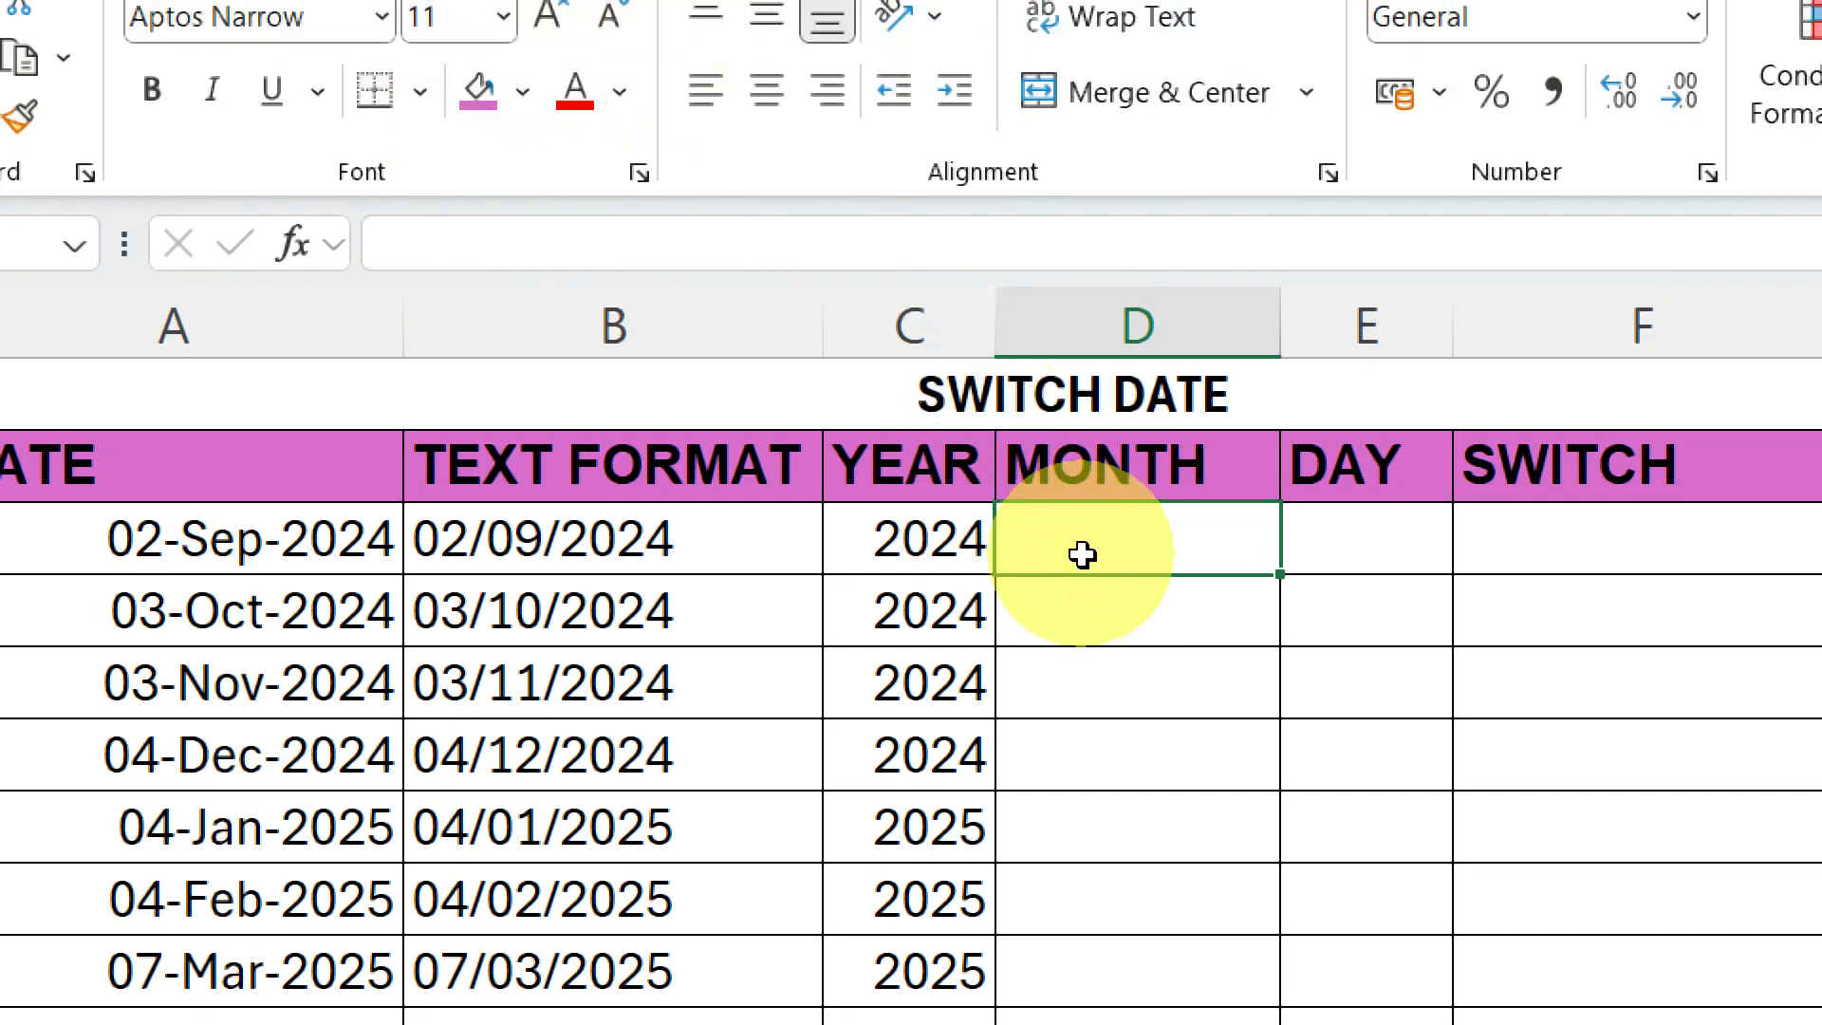
text(=MON)
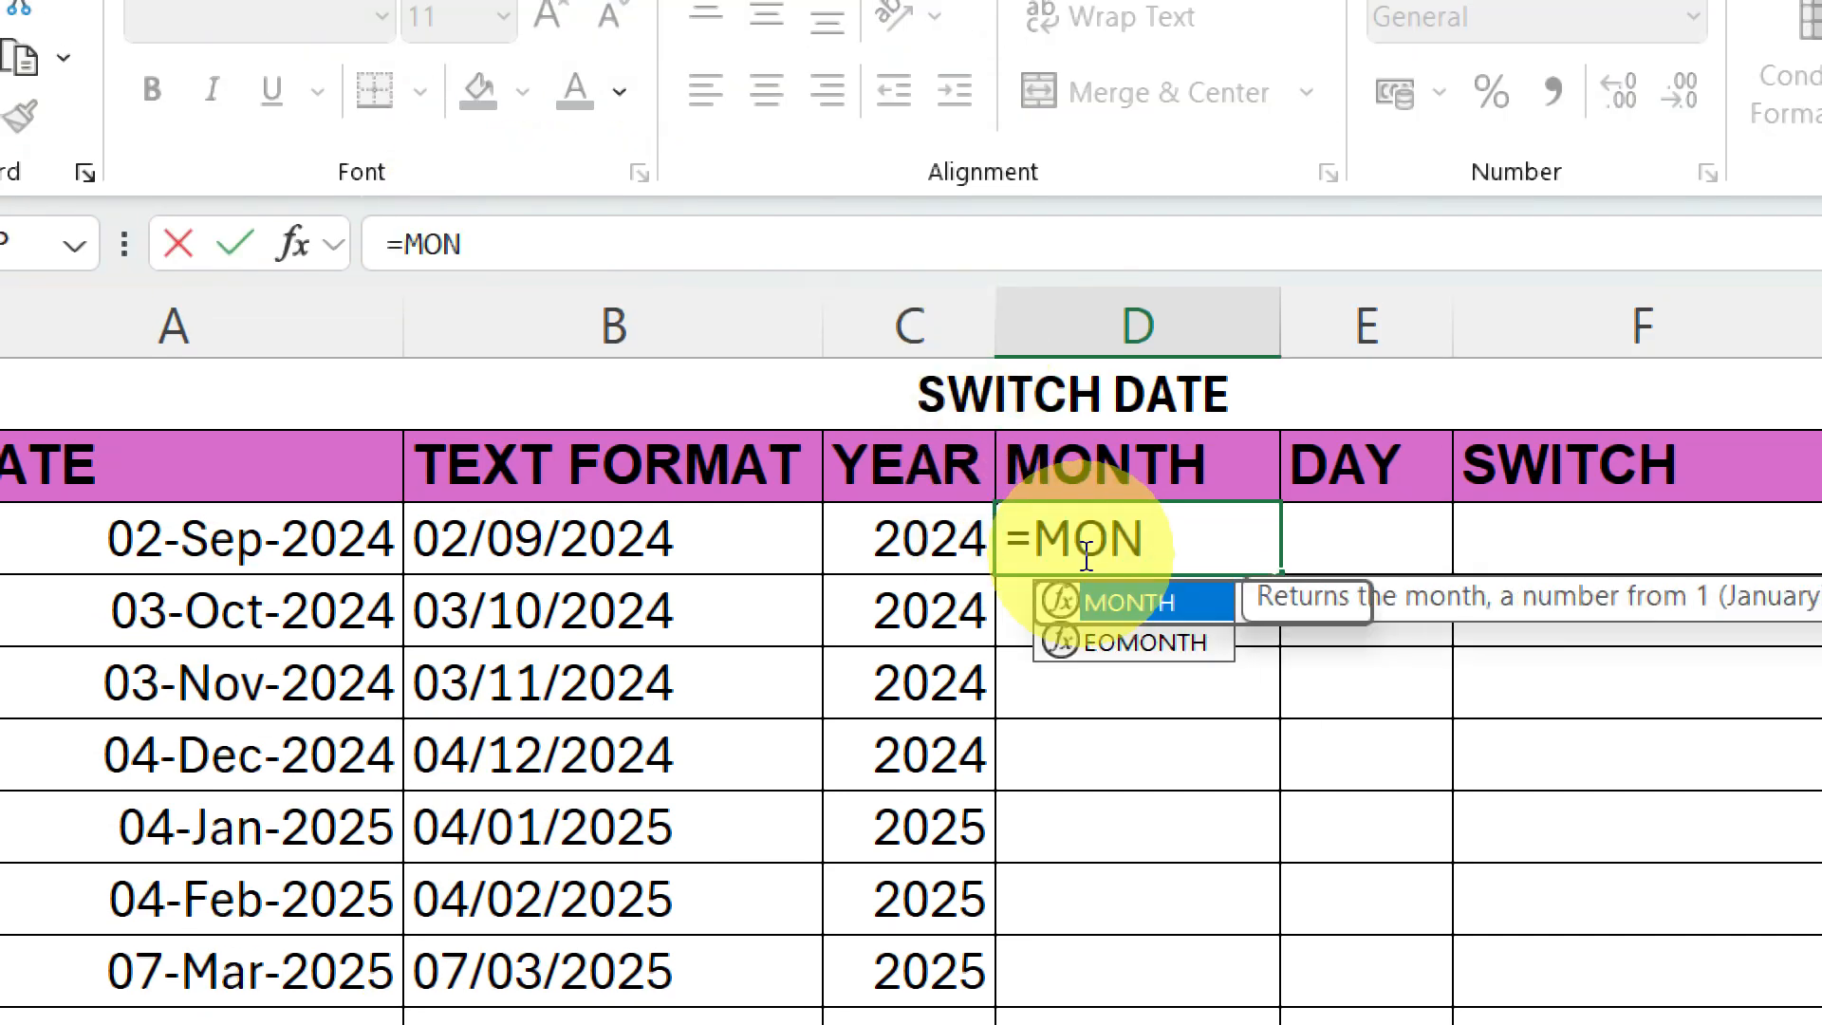
key(Tab)
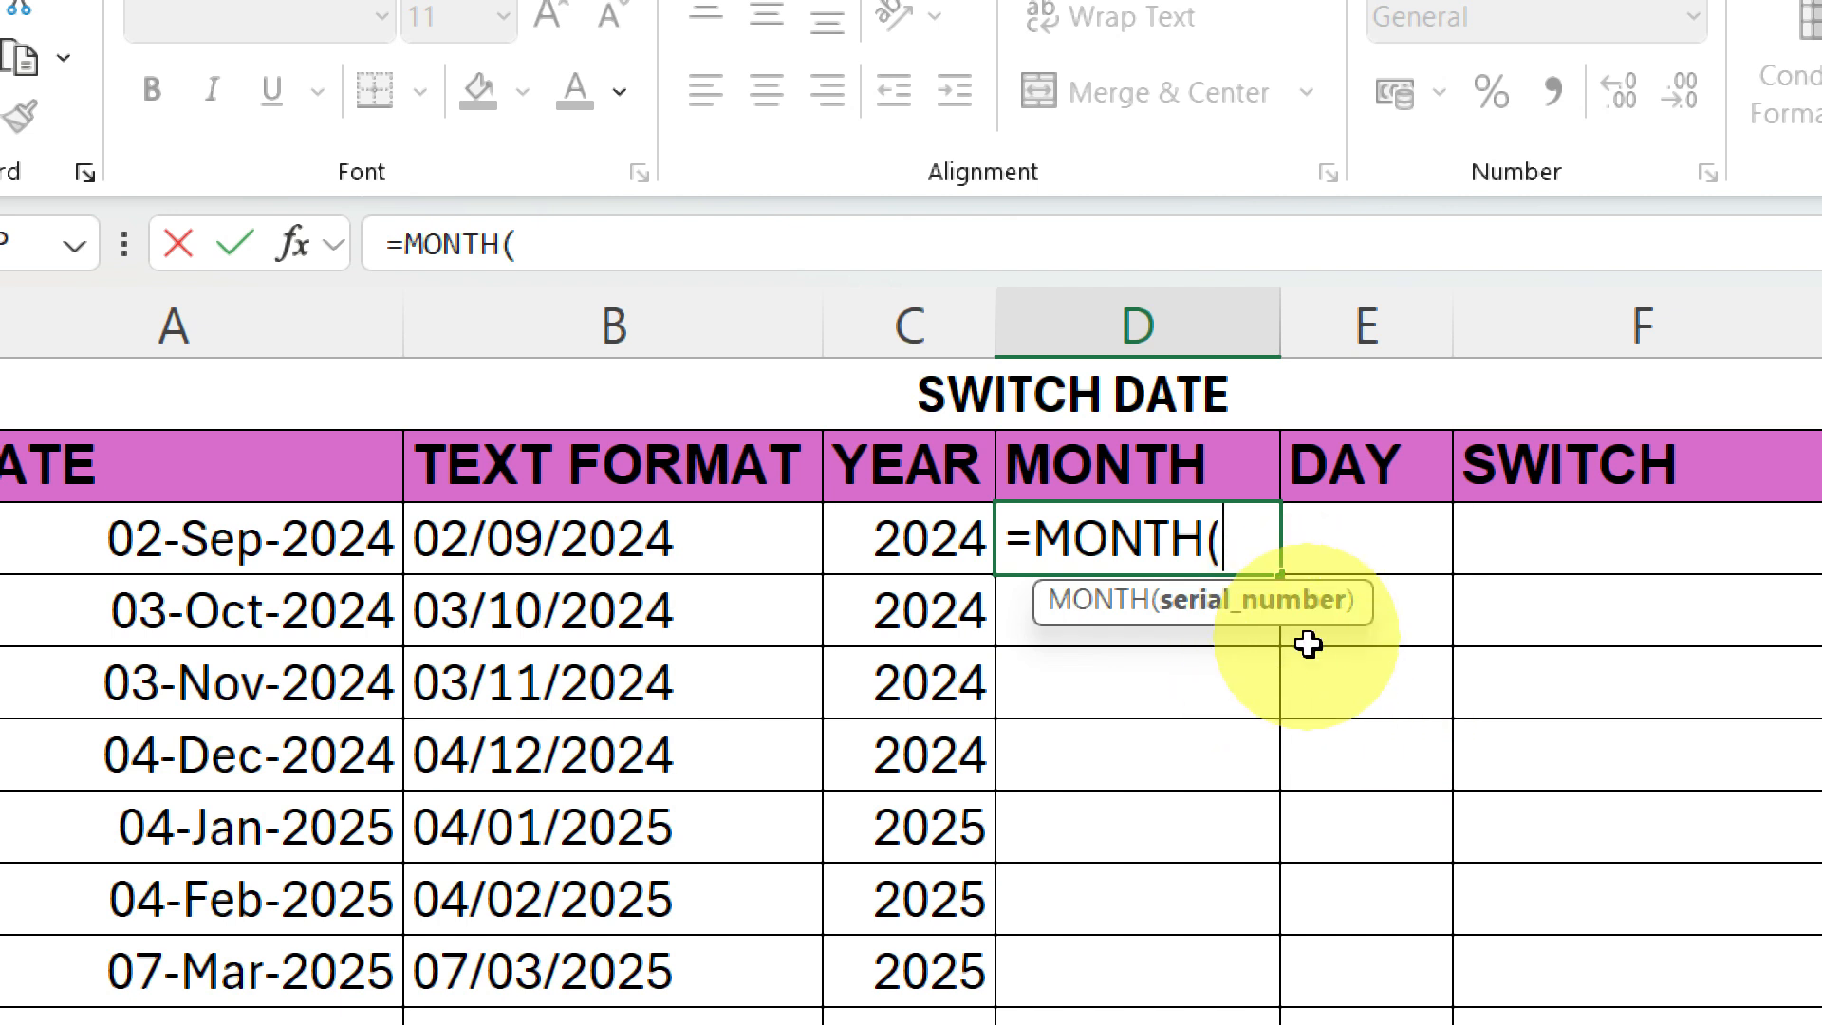
click(506, 542)
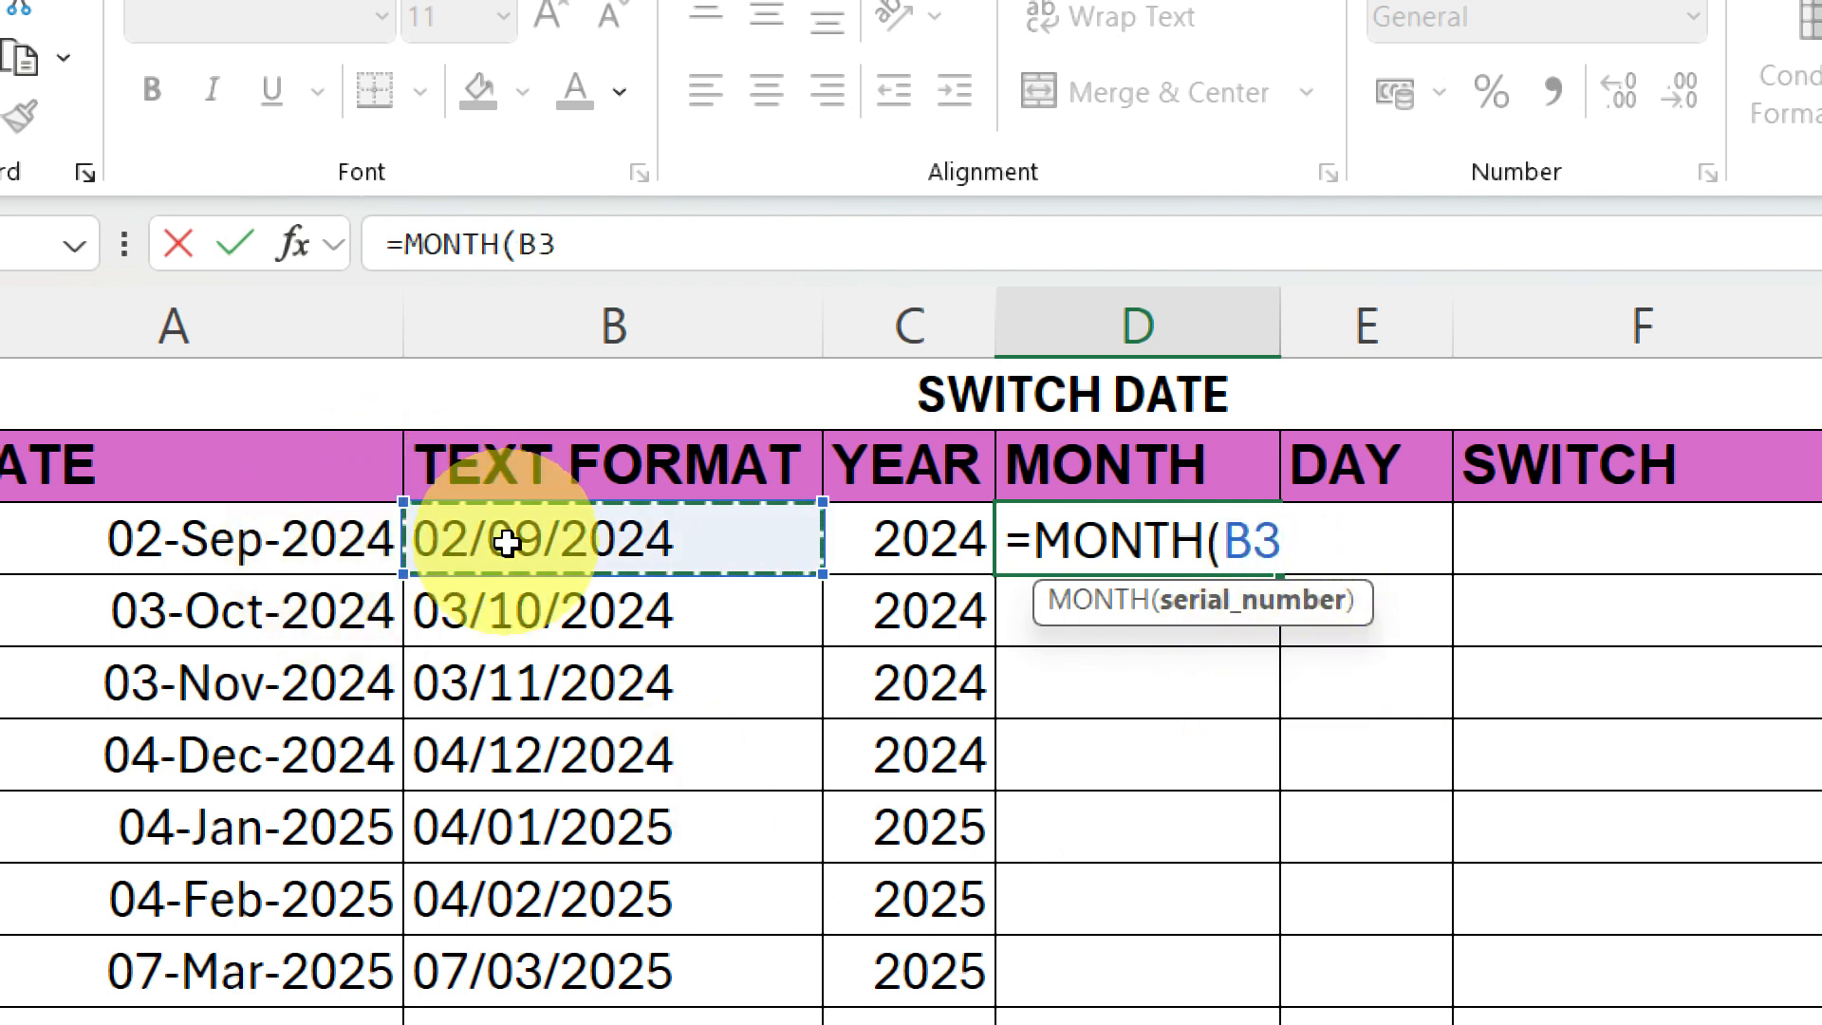
key(Return)
click(1125, 533)
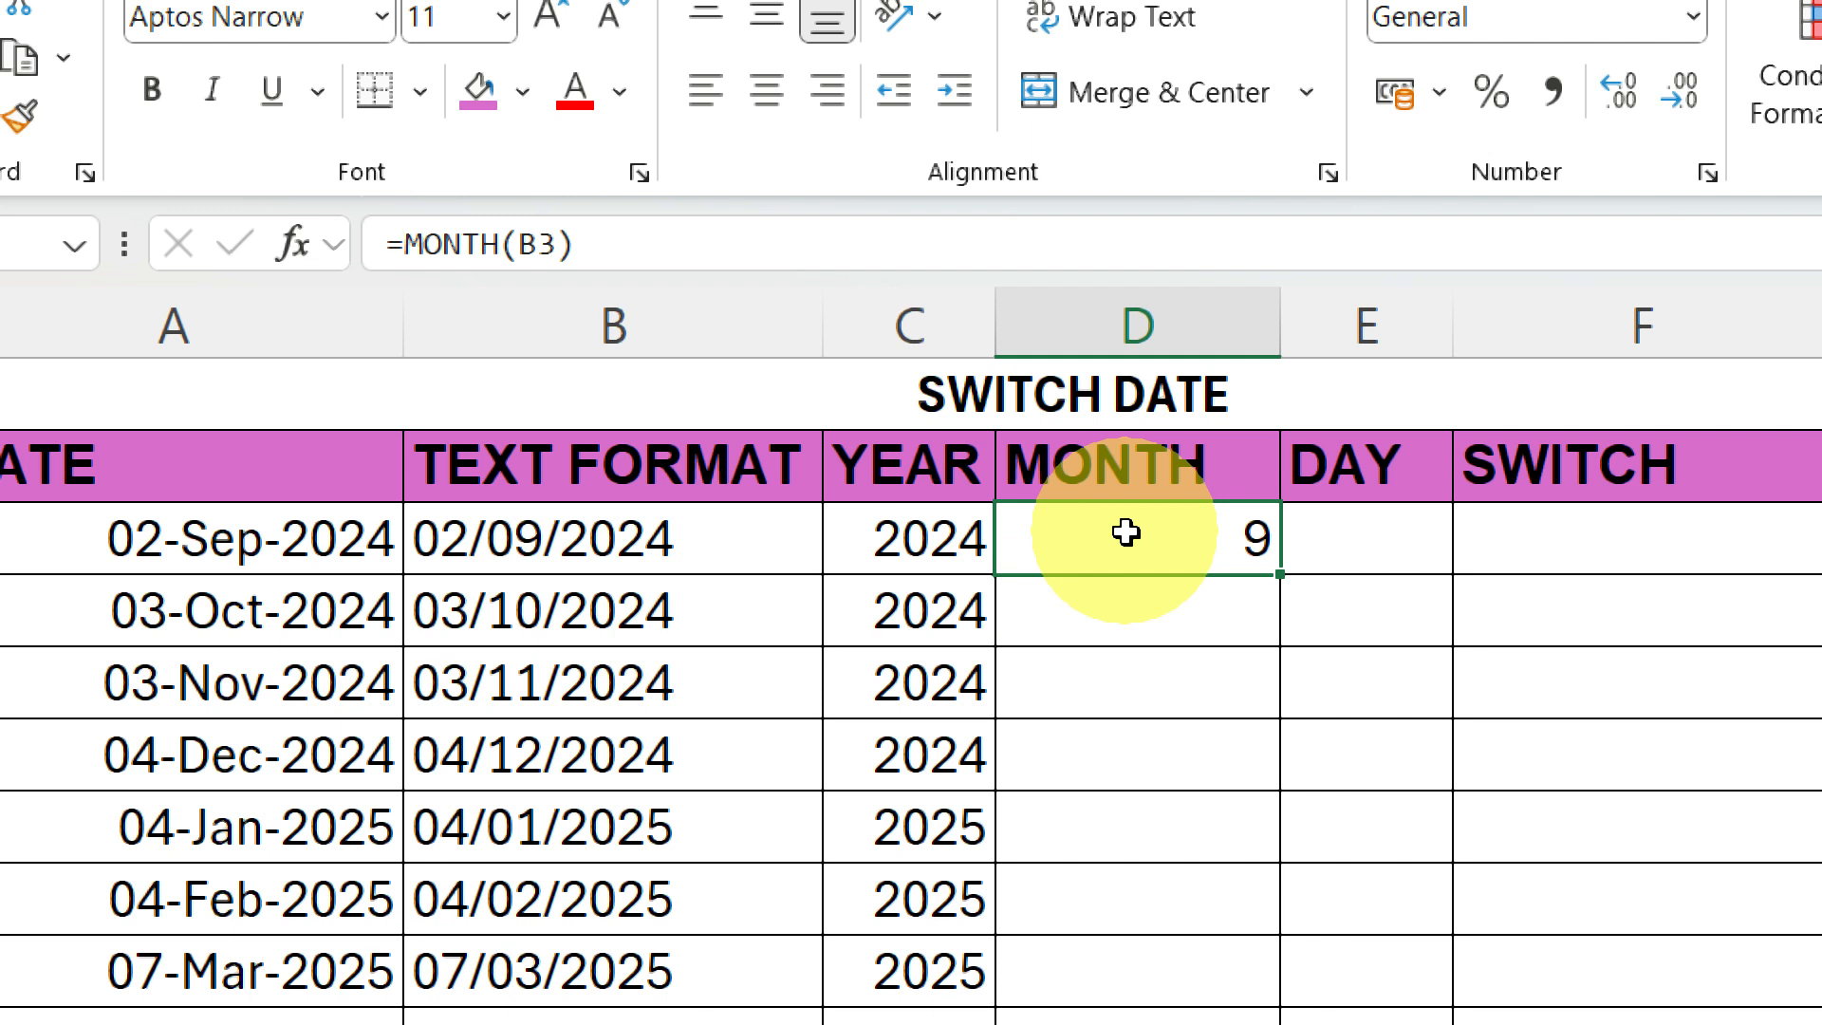
double_click(1280, 579)
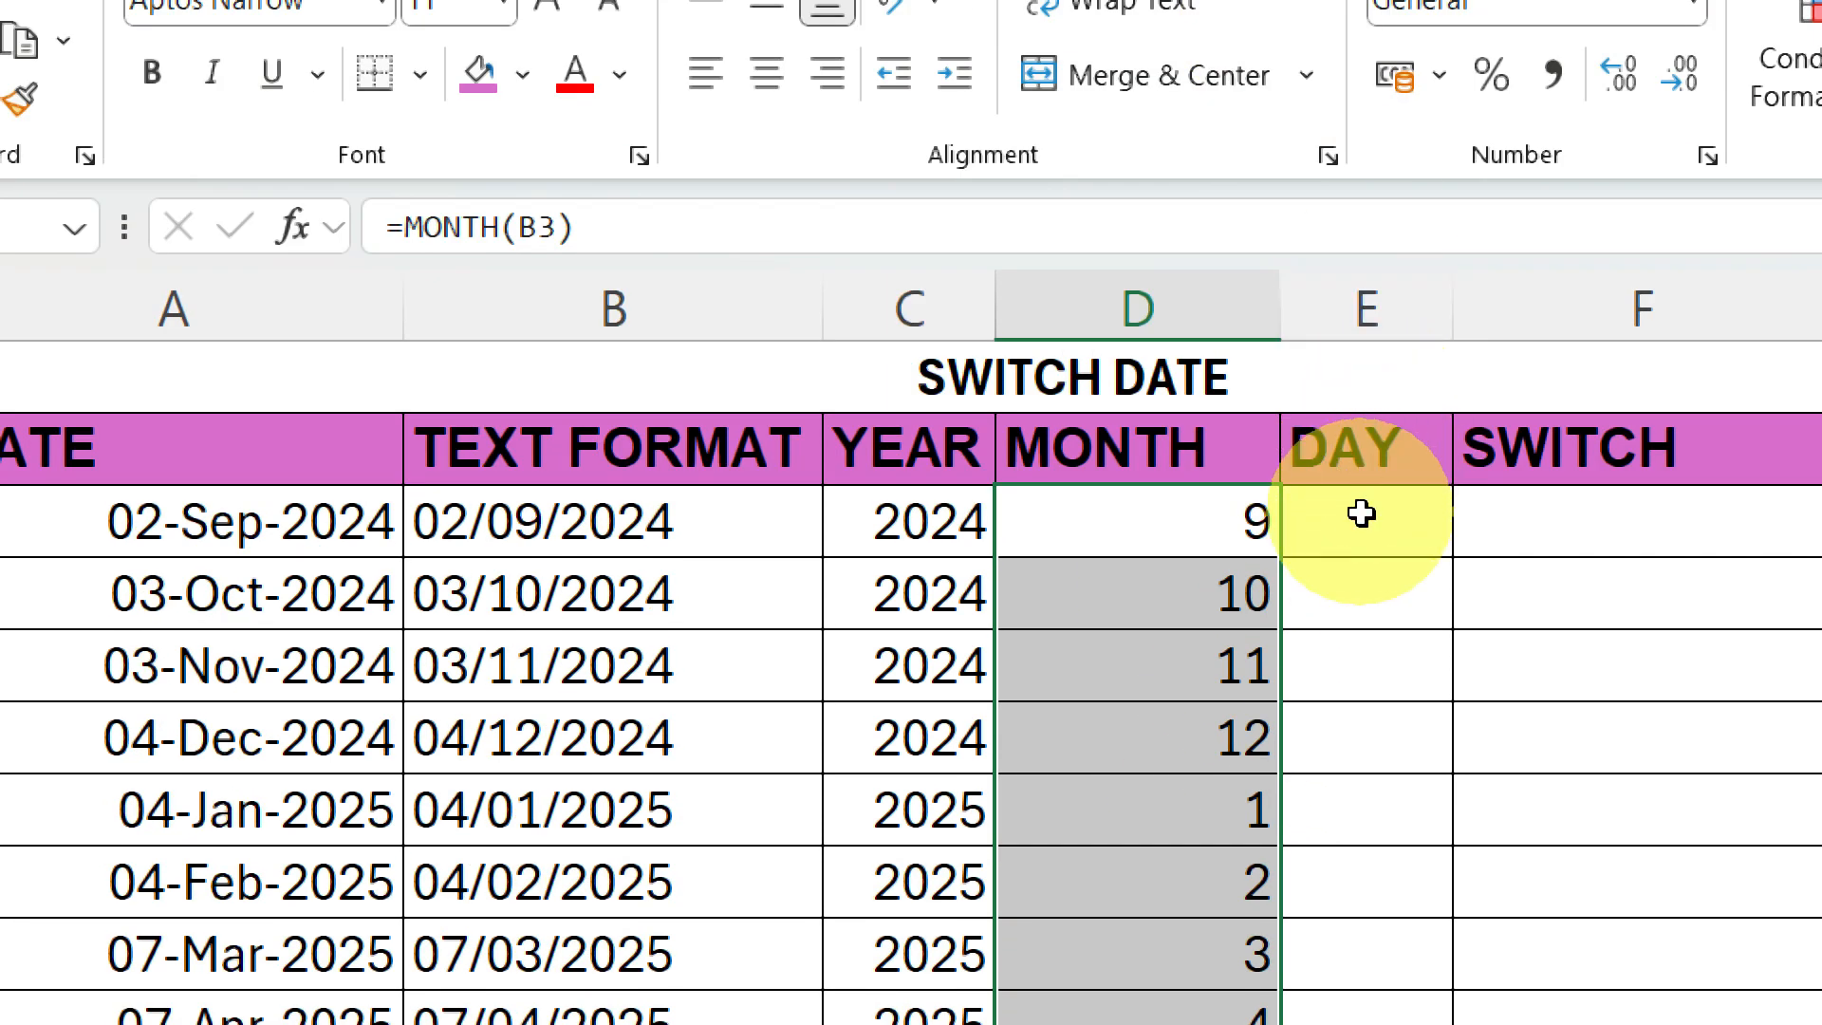
Enter =DAY(B3) in E3 and fill it down the DAY column through row 12.
click(1362, 513)
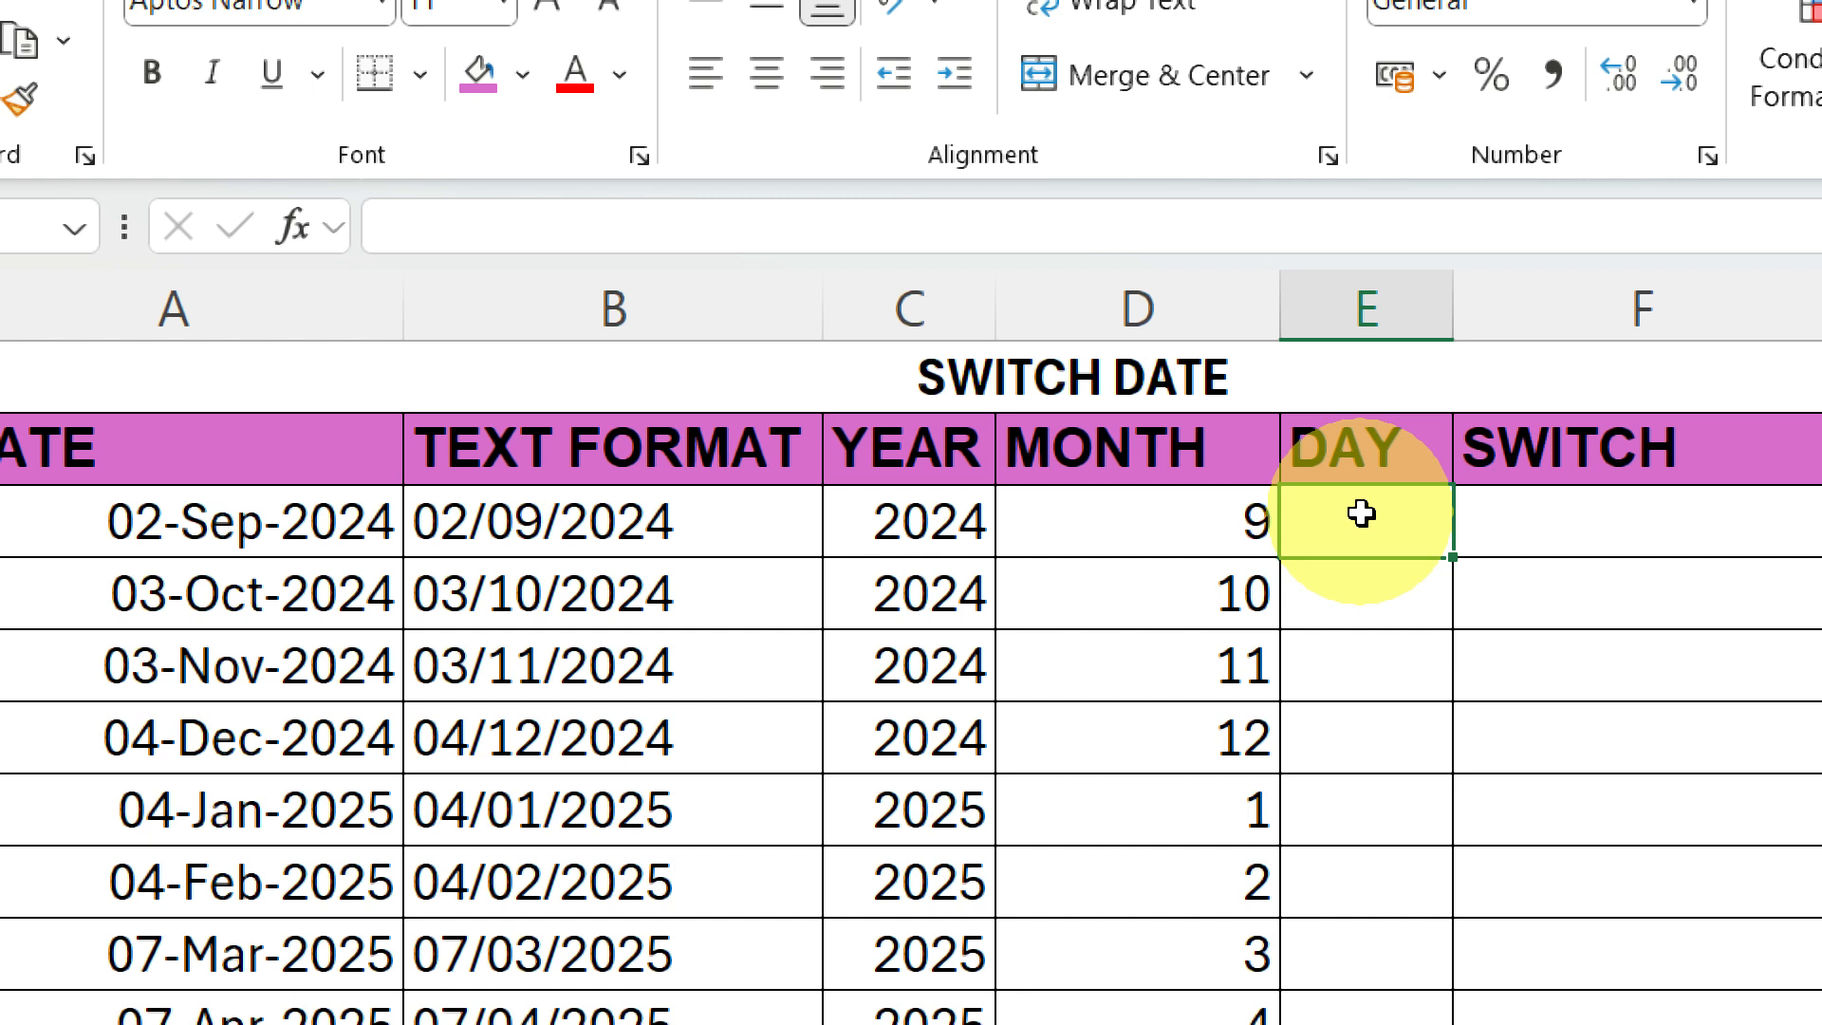
text(=DAY()
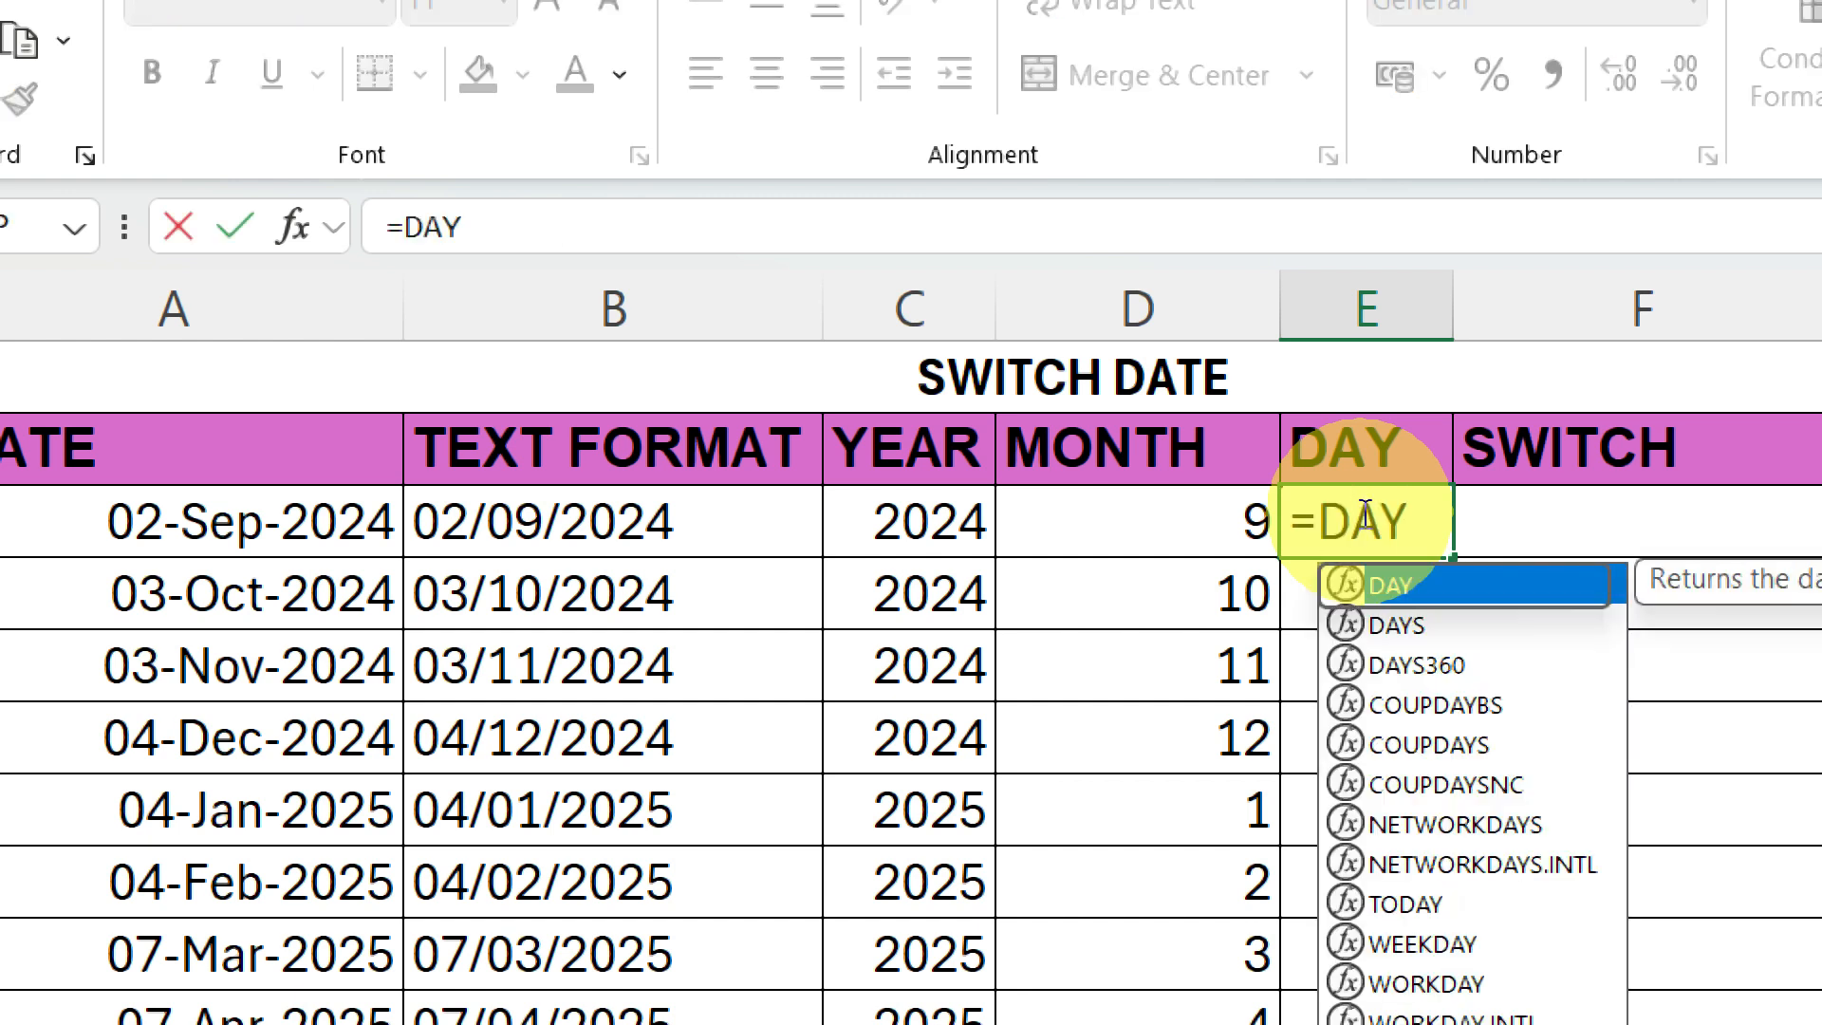
click(490, 527)
key(Return)
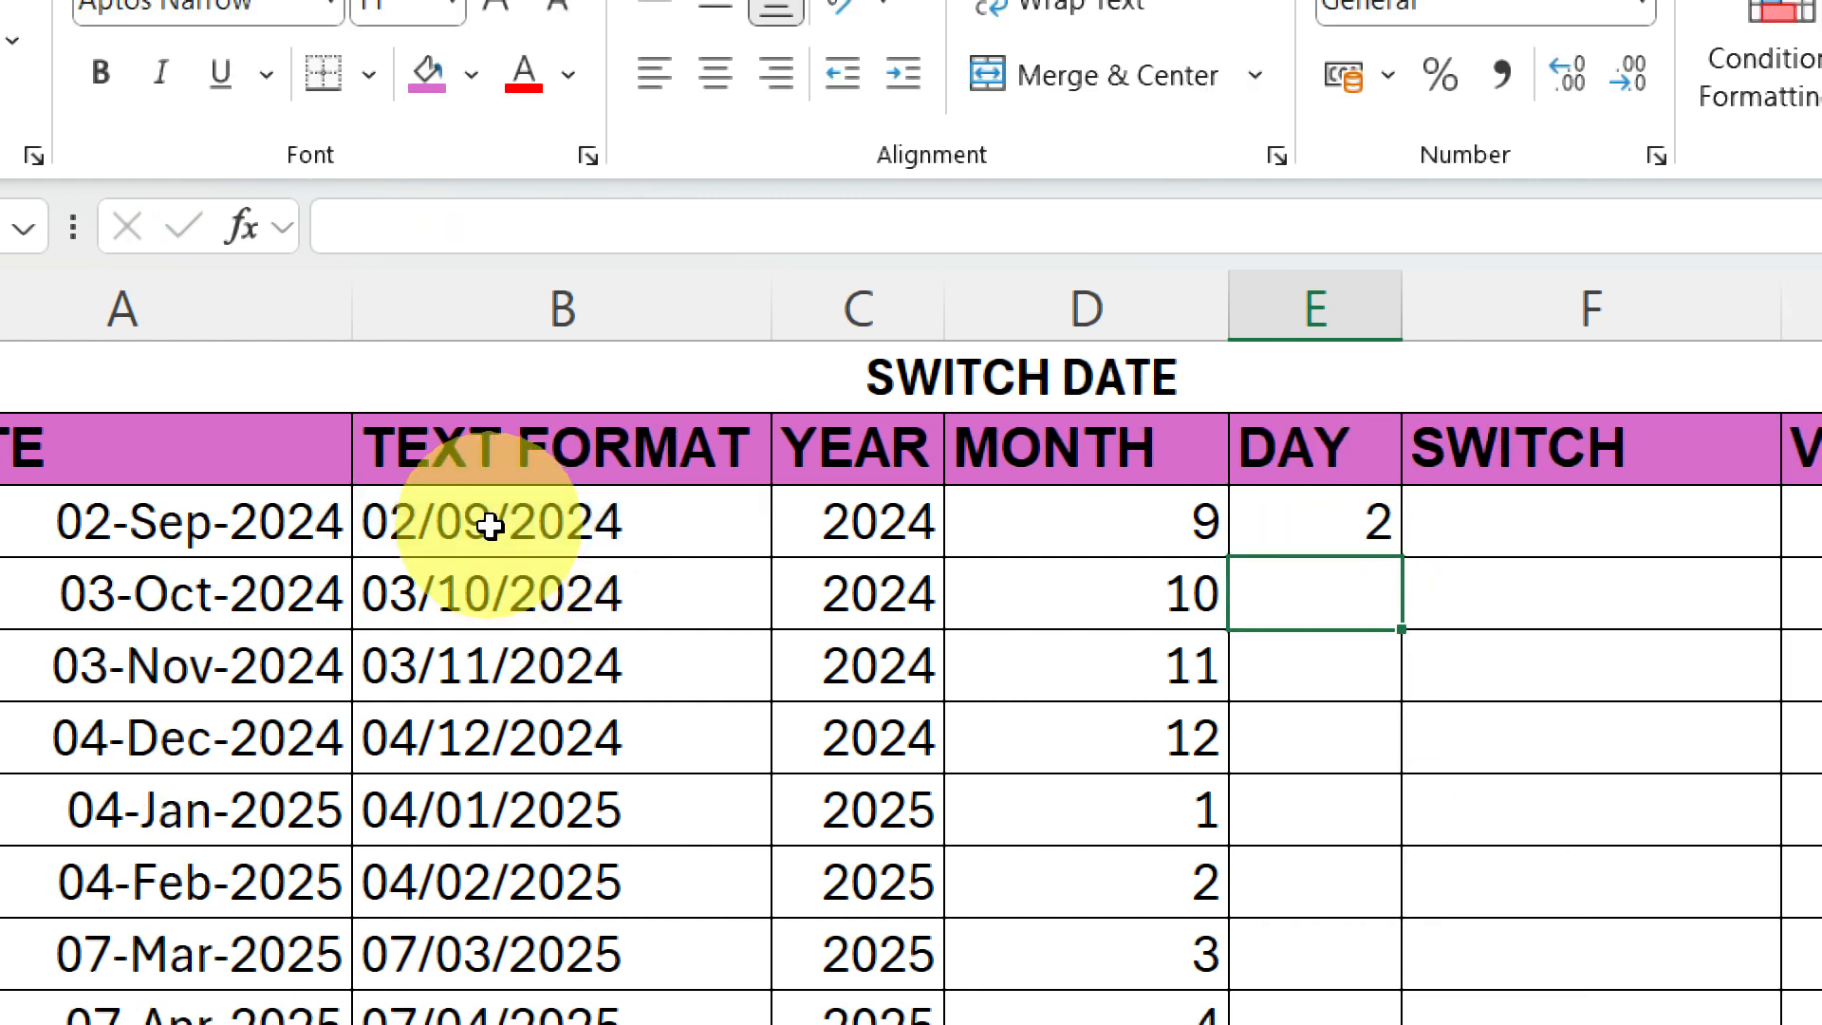
click(1362, 519)
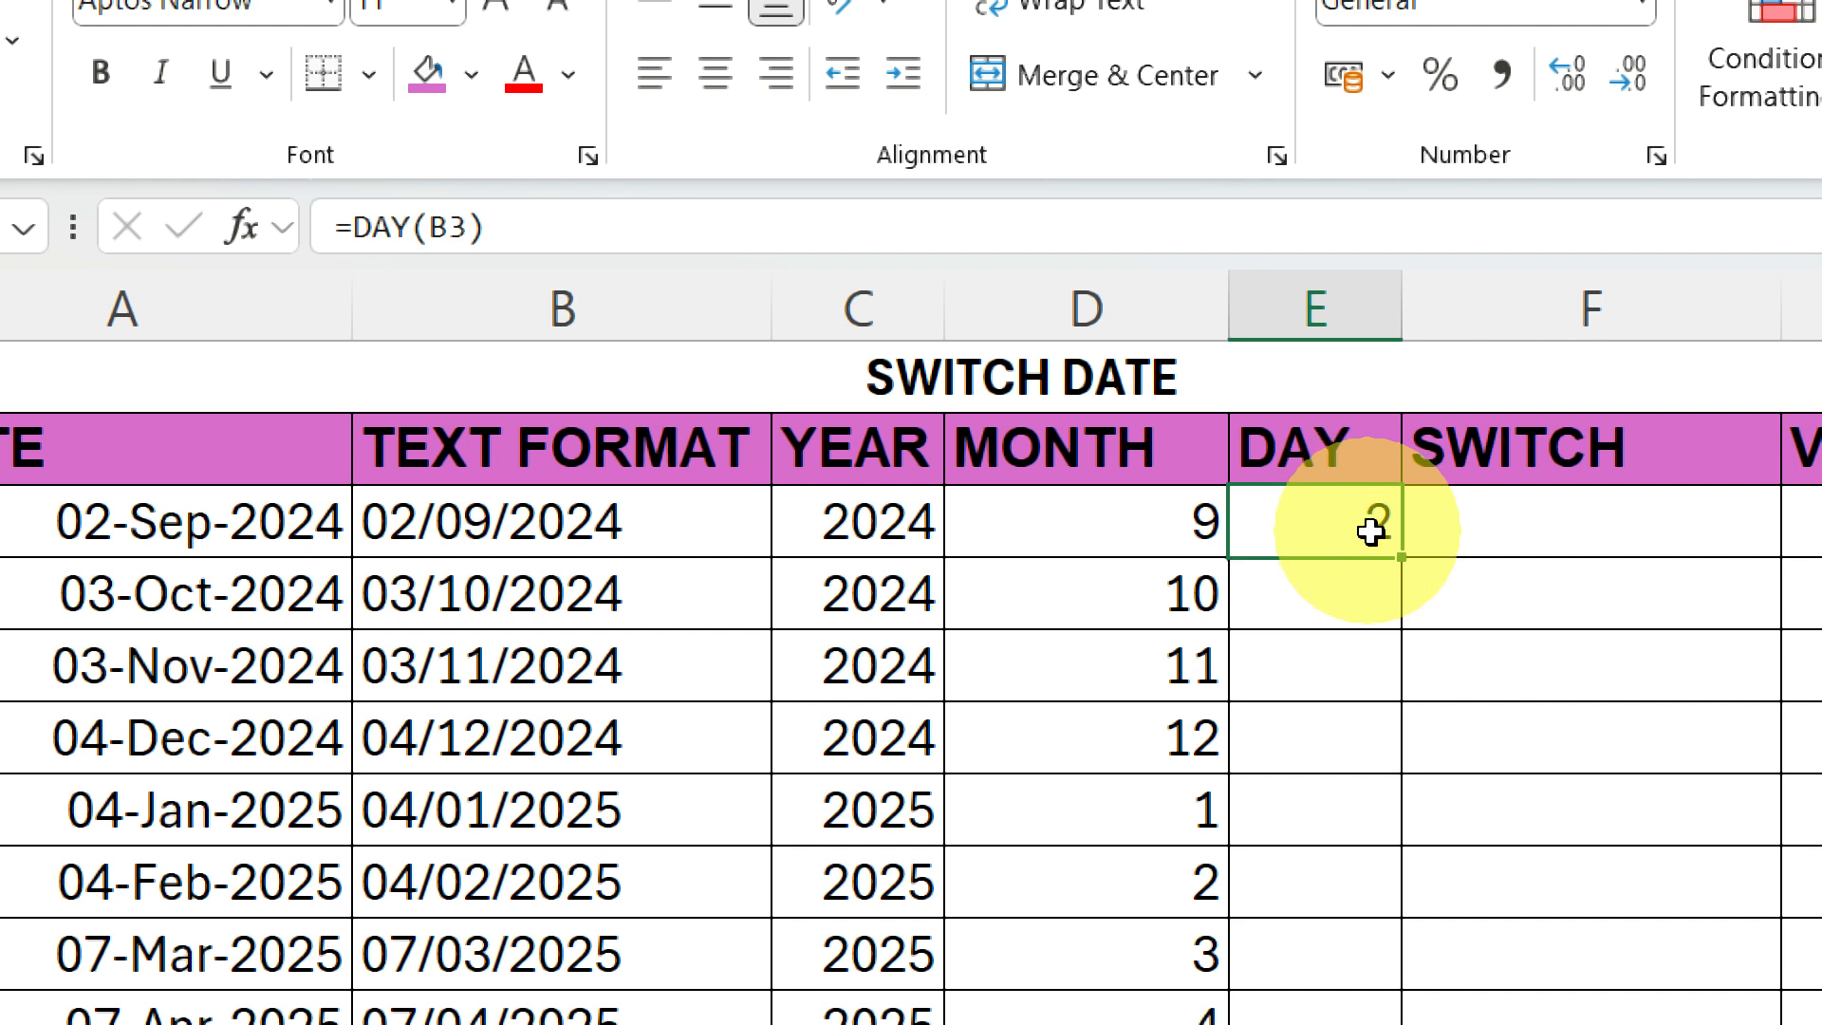
double_click(1401, 555)
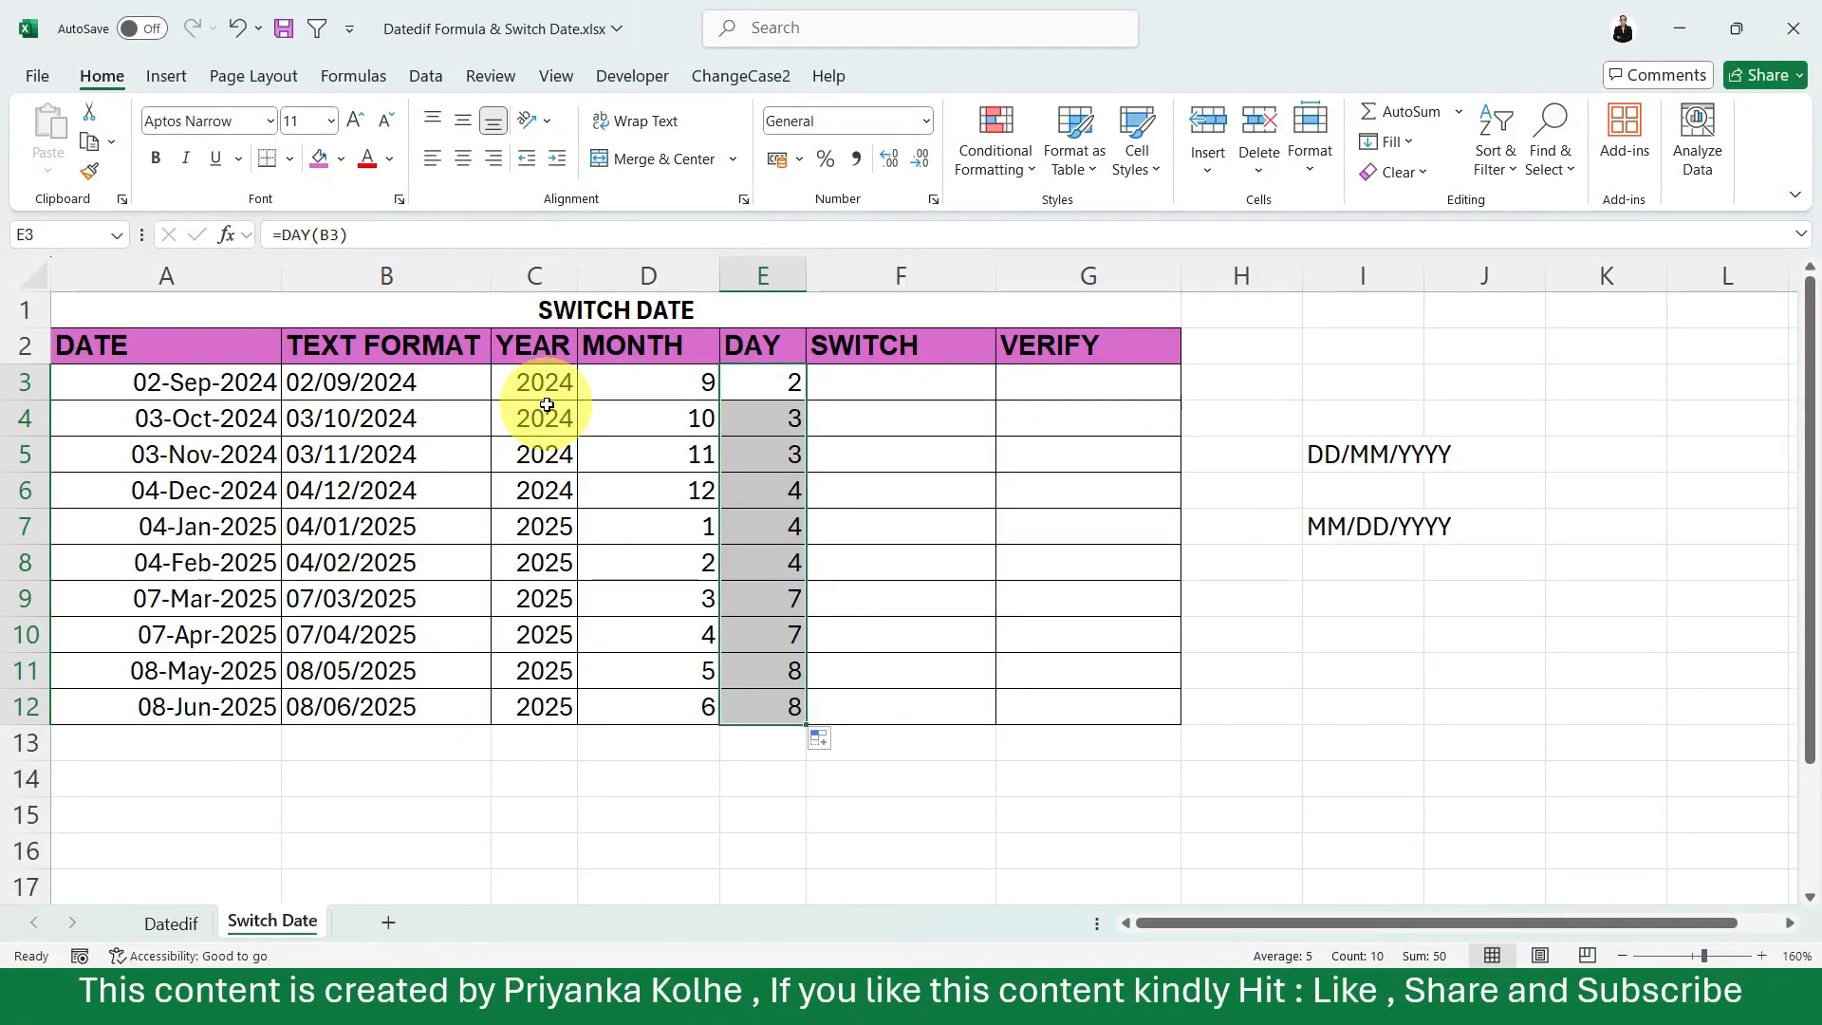
click(547, 405)
click(693, 409)
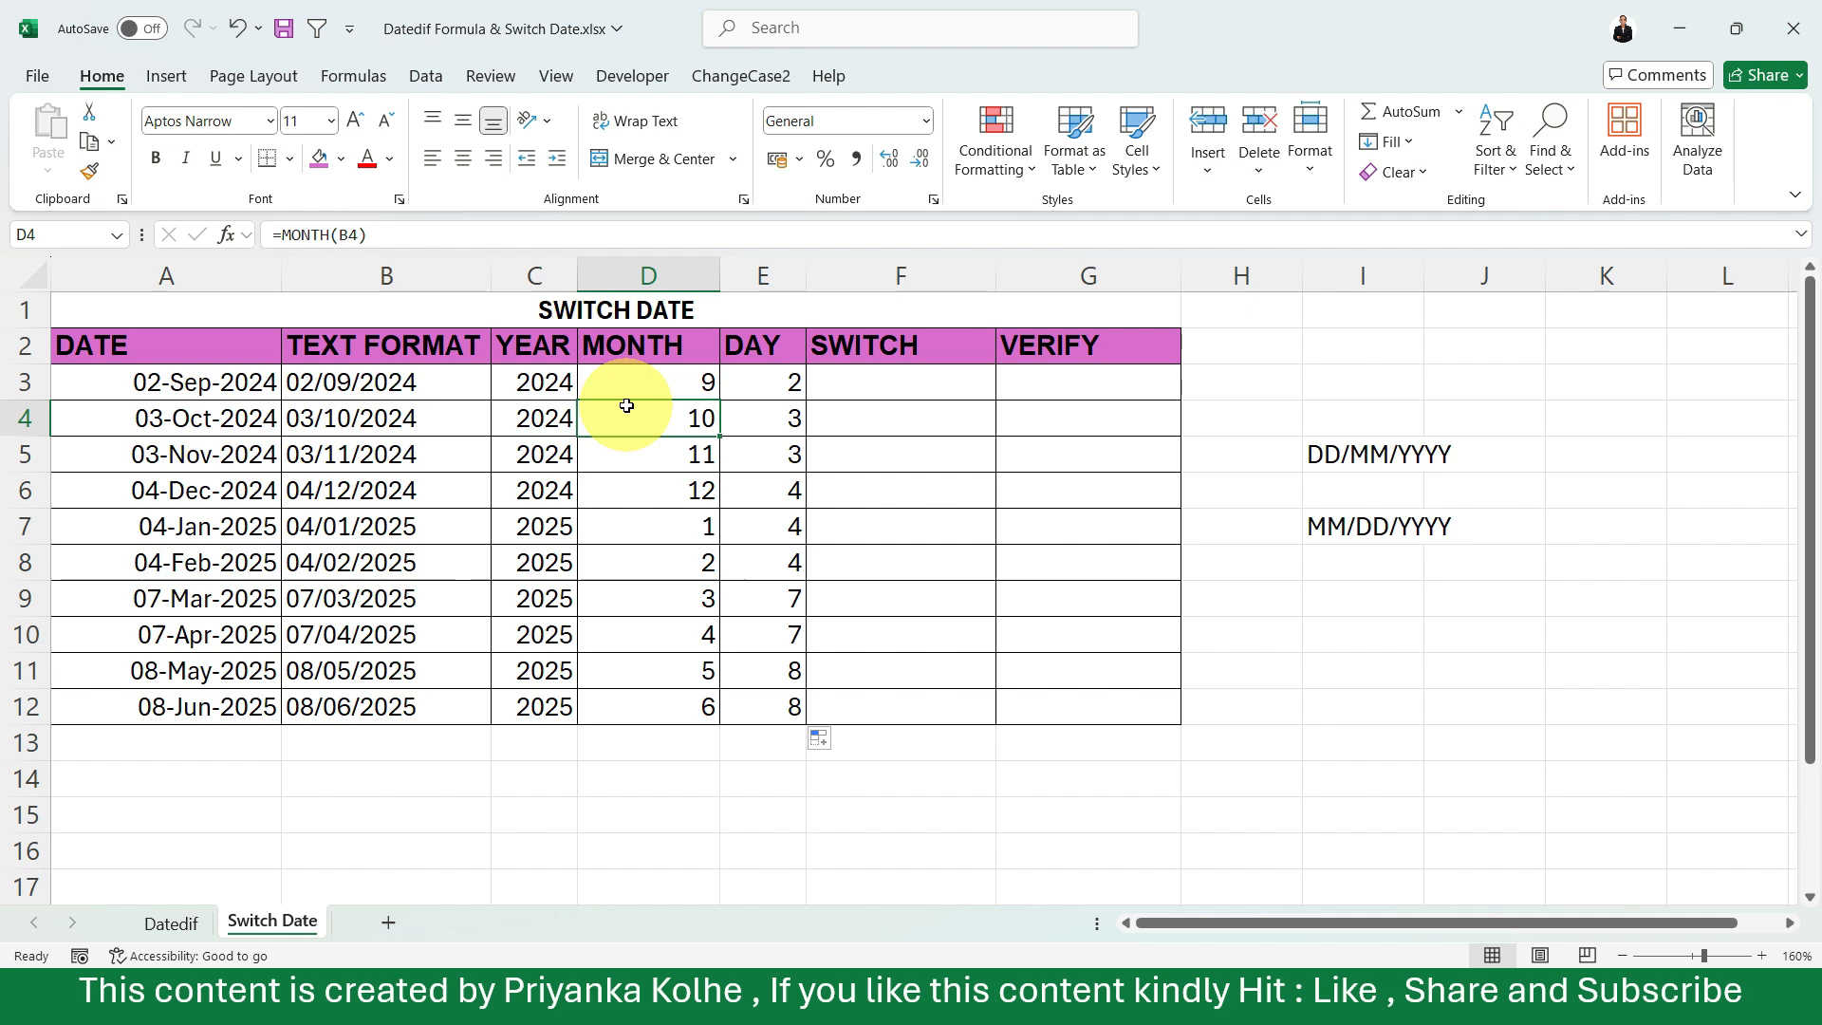
click(754, 408)
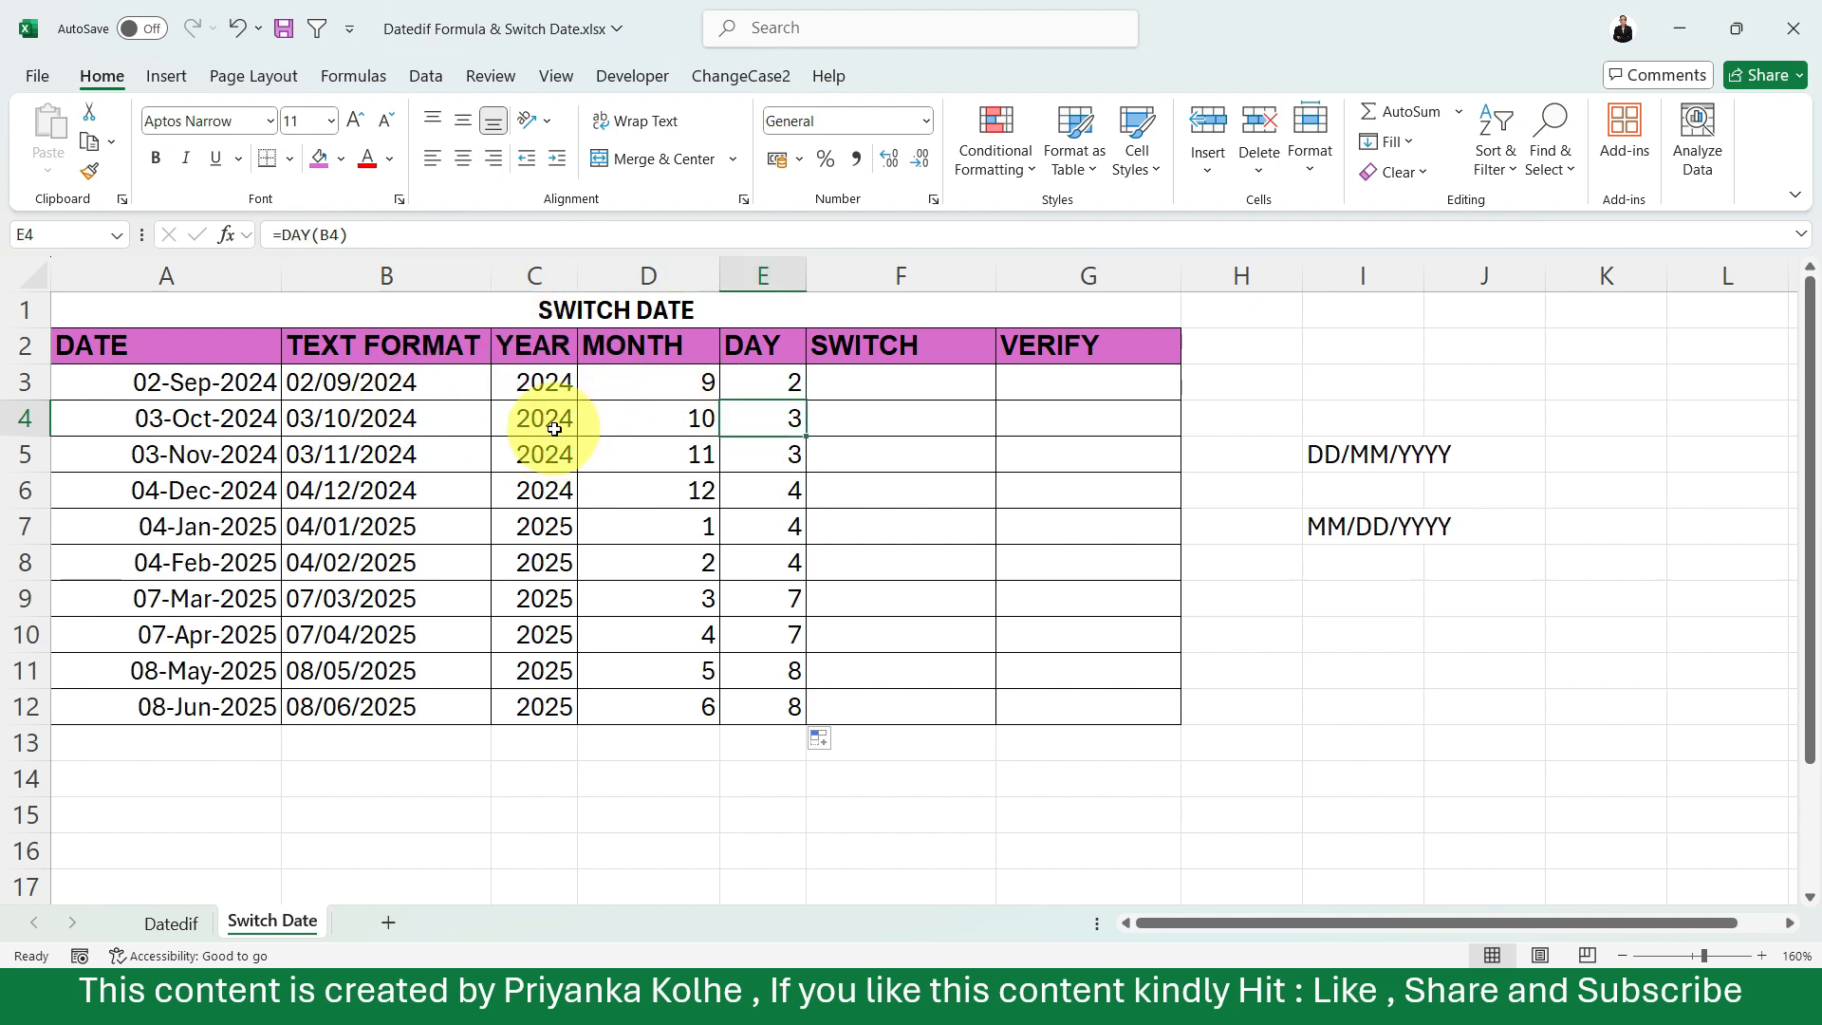
Enter =DATE(C3,E3,D3) in F3 to swap day and month, and fill it down the SWITCH column through row 12.
click(865, 388)
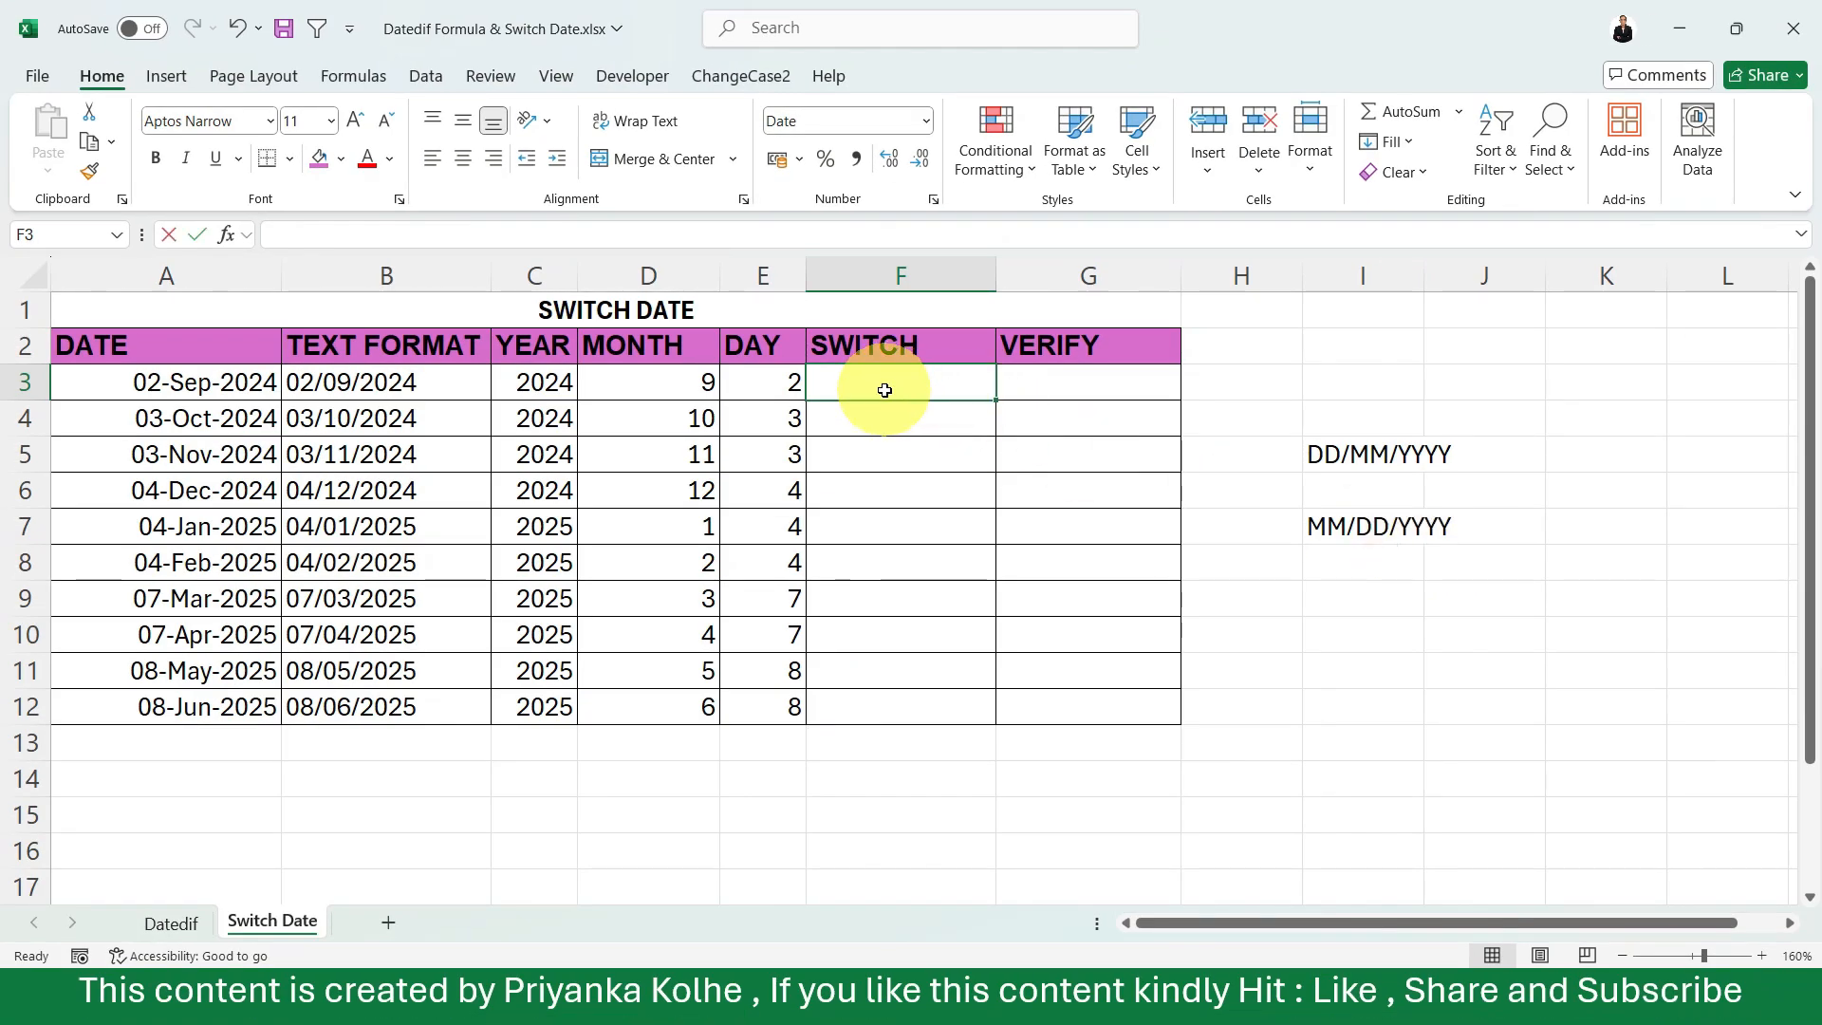
text(DATE)
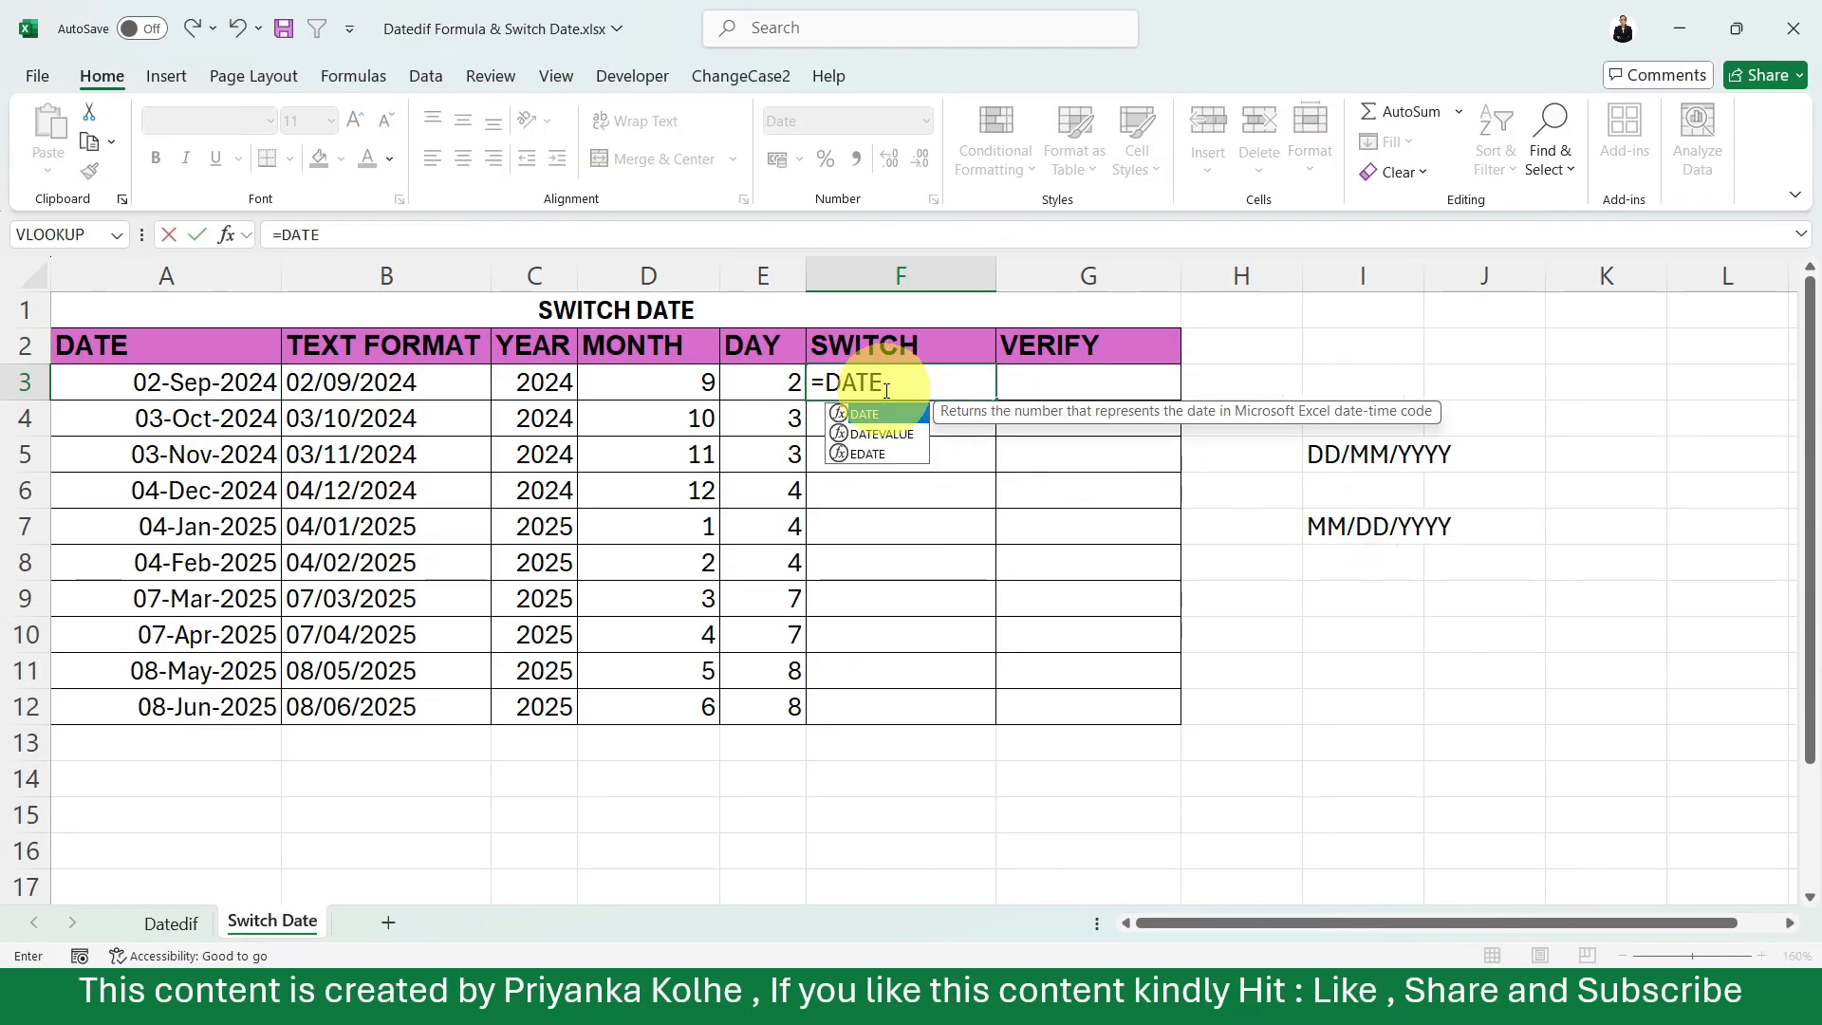
text(()
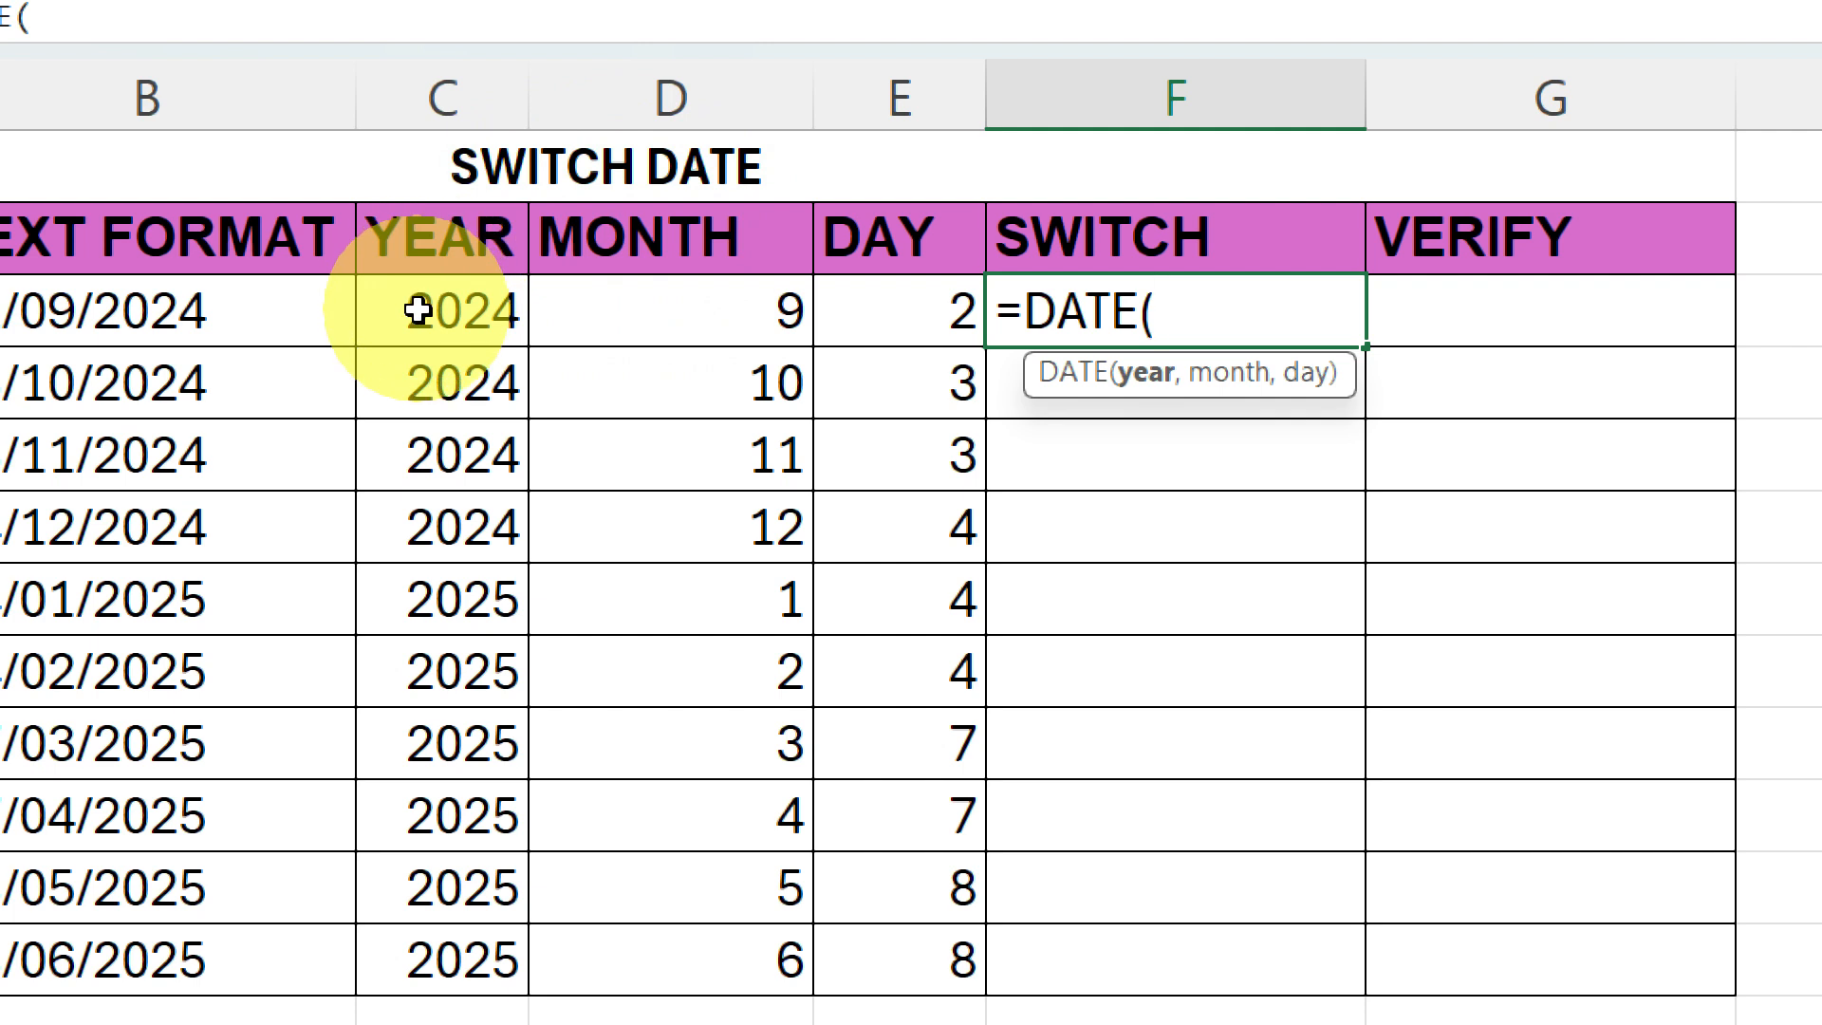
click(417, 311)
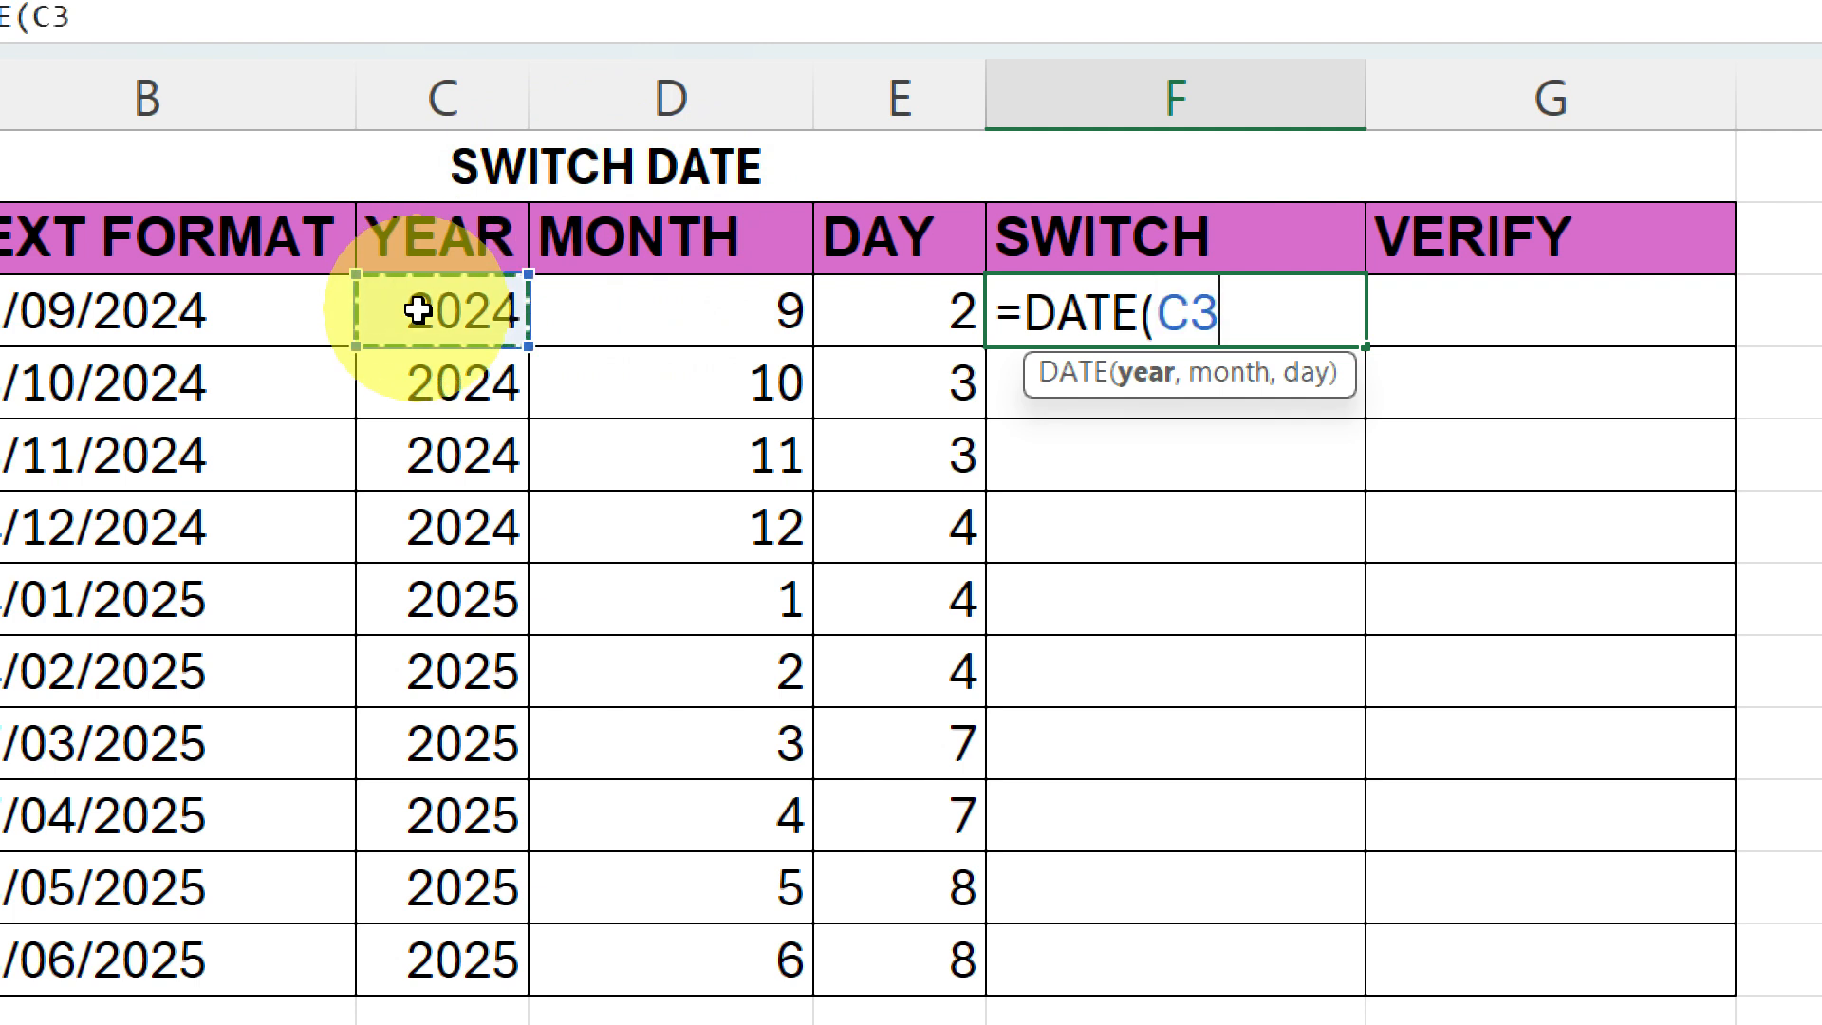
text(,)
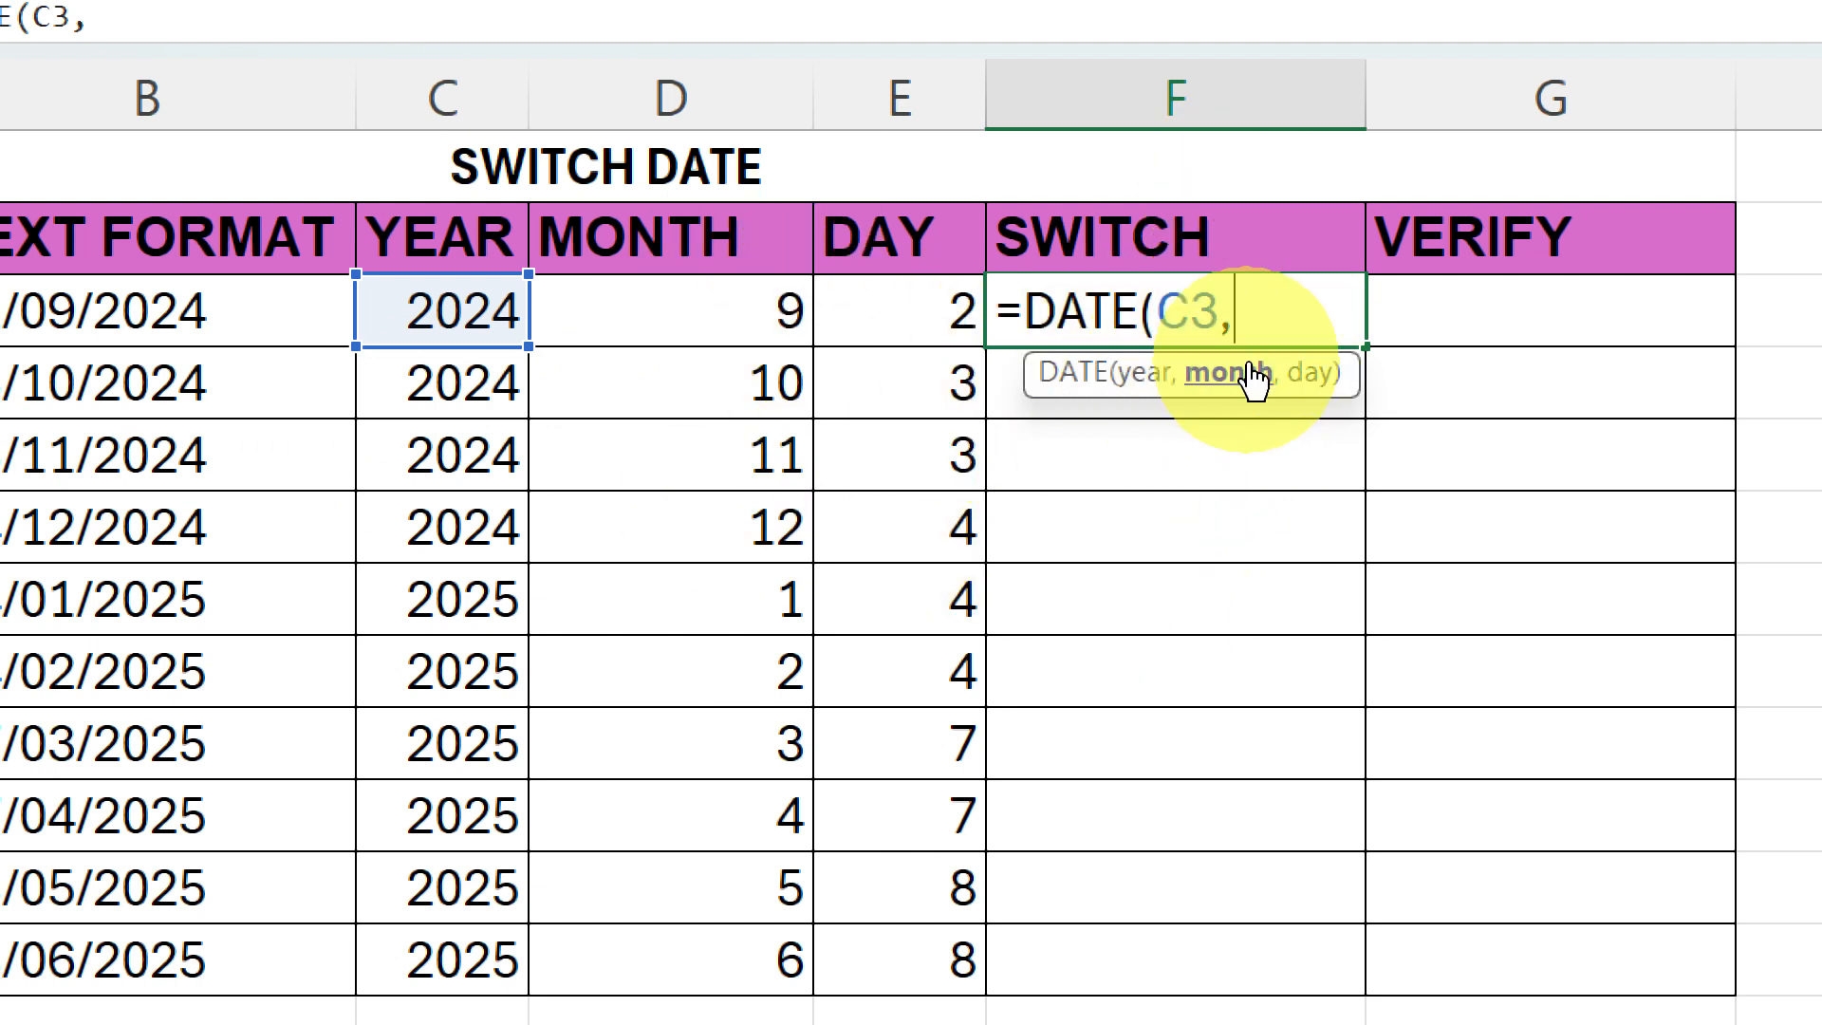
click(717, 328)
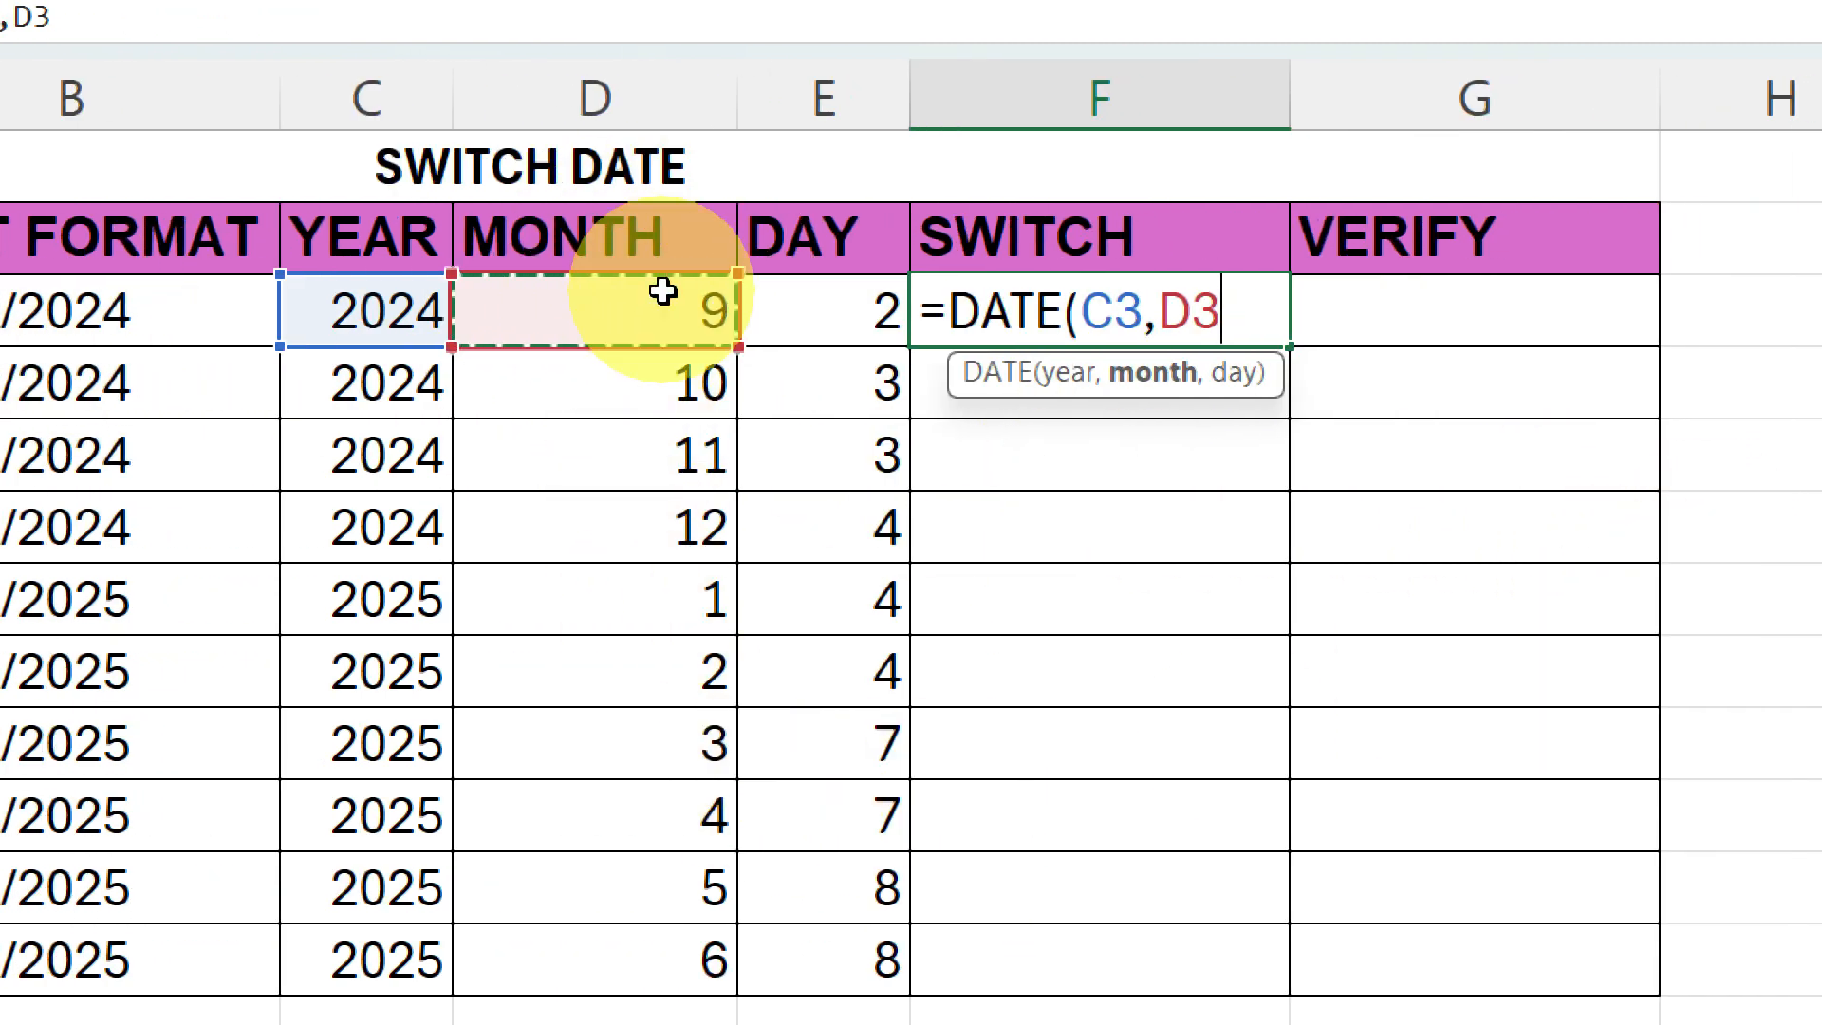
click(809, 312)
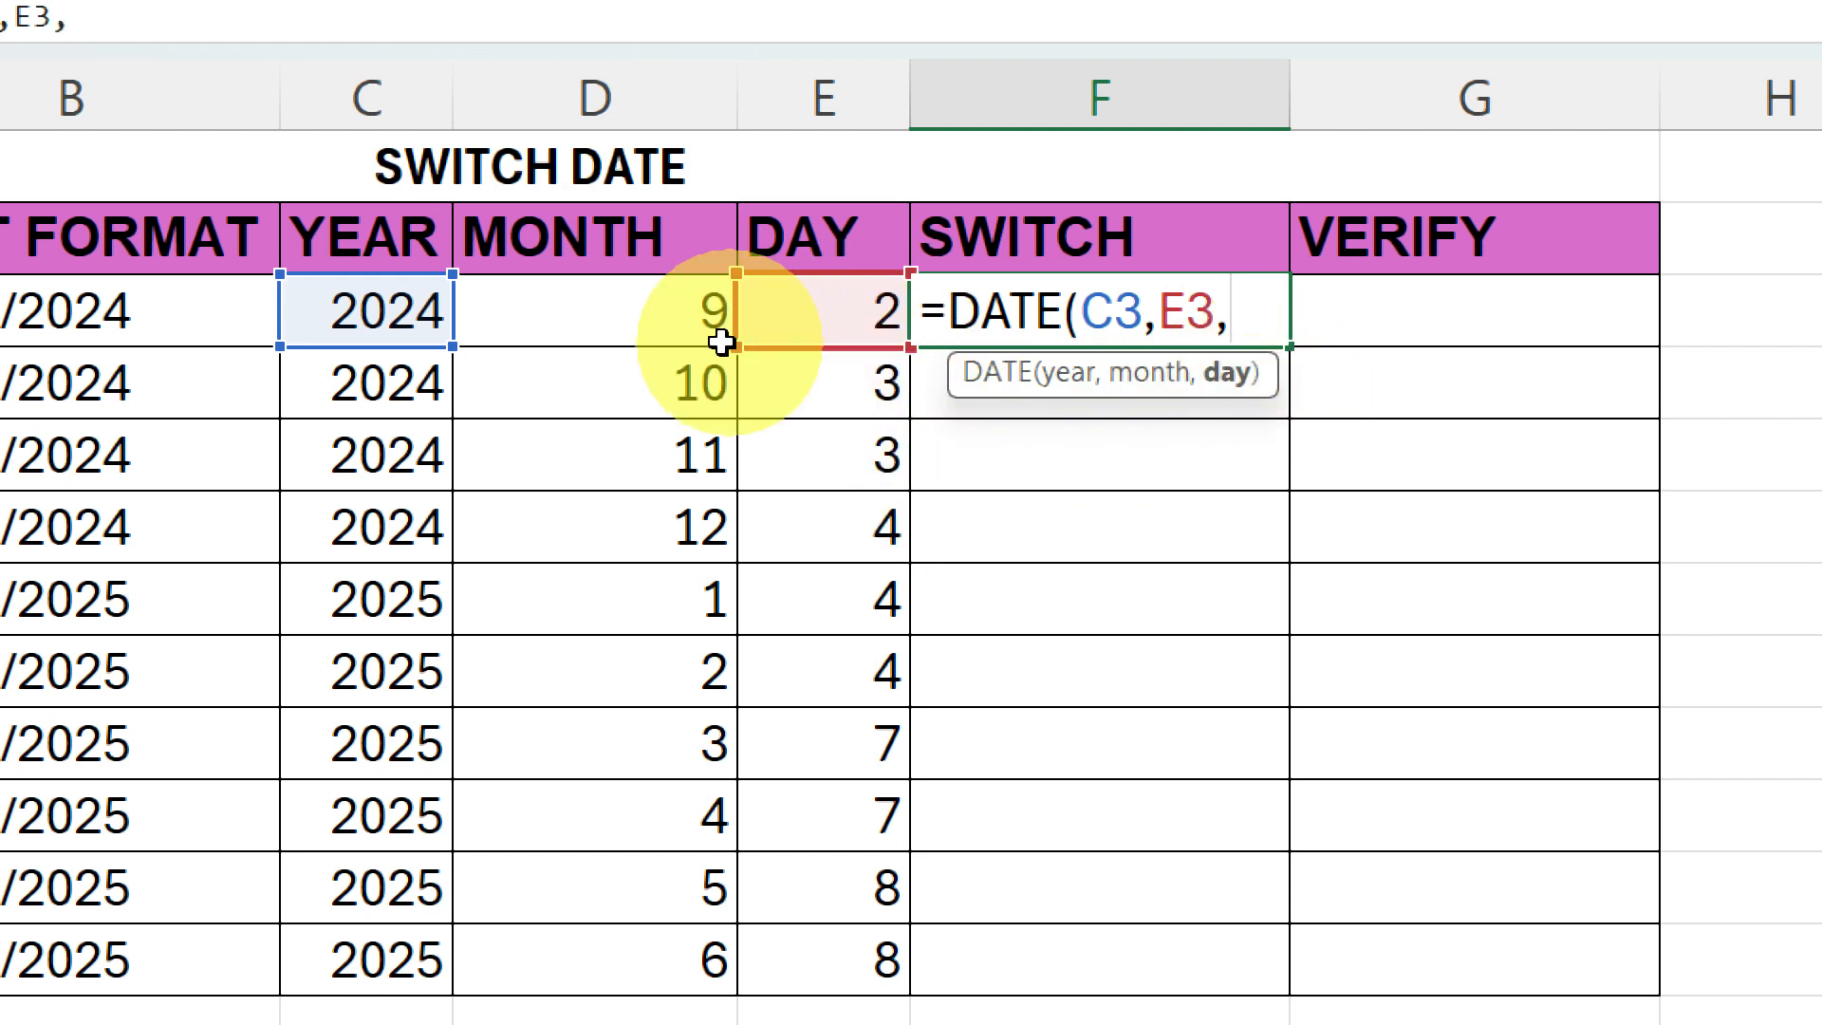
click(596, 320)
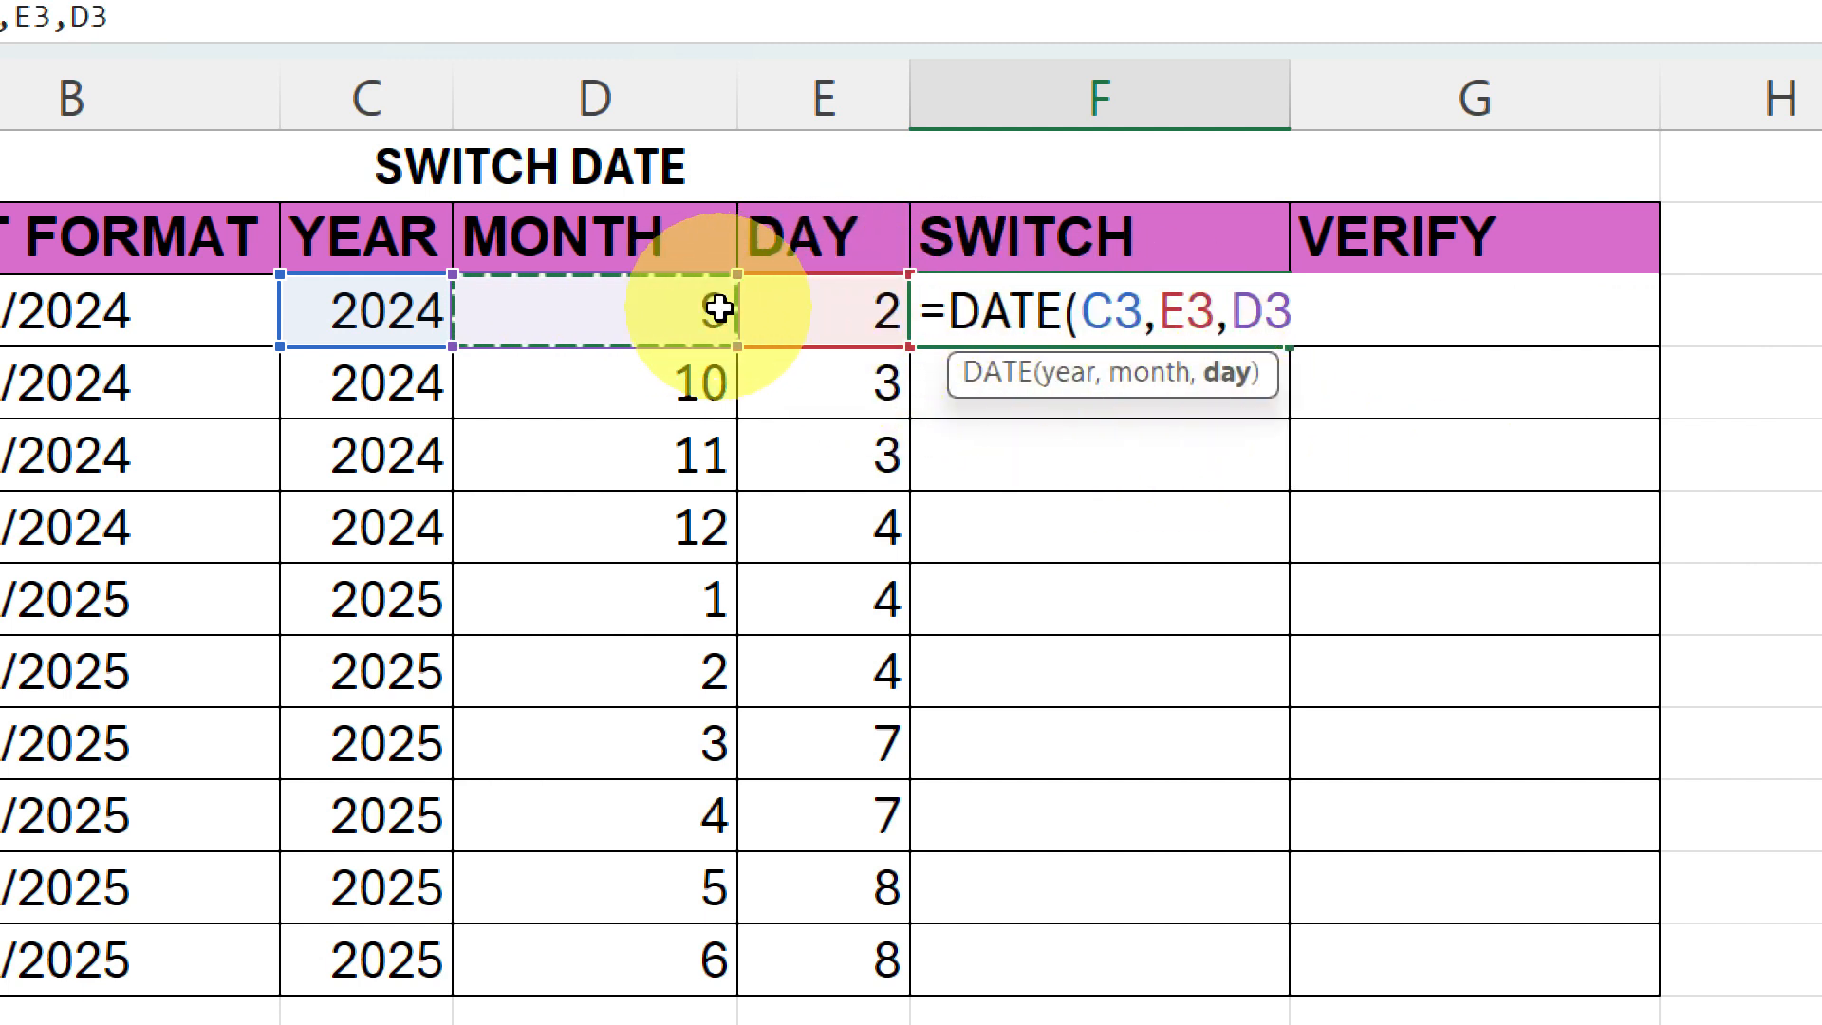
key(Return)
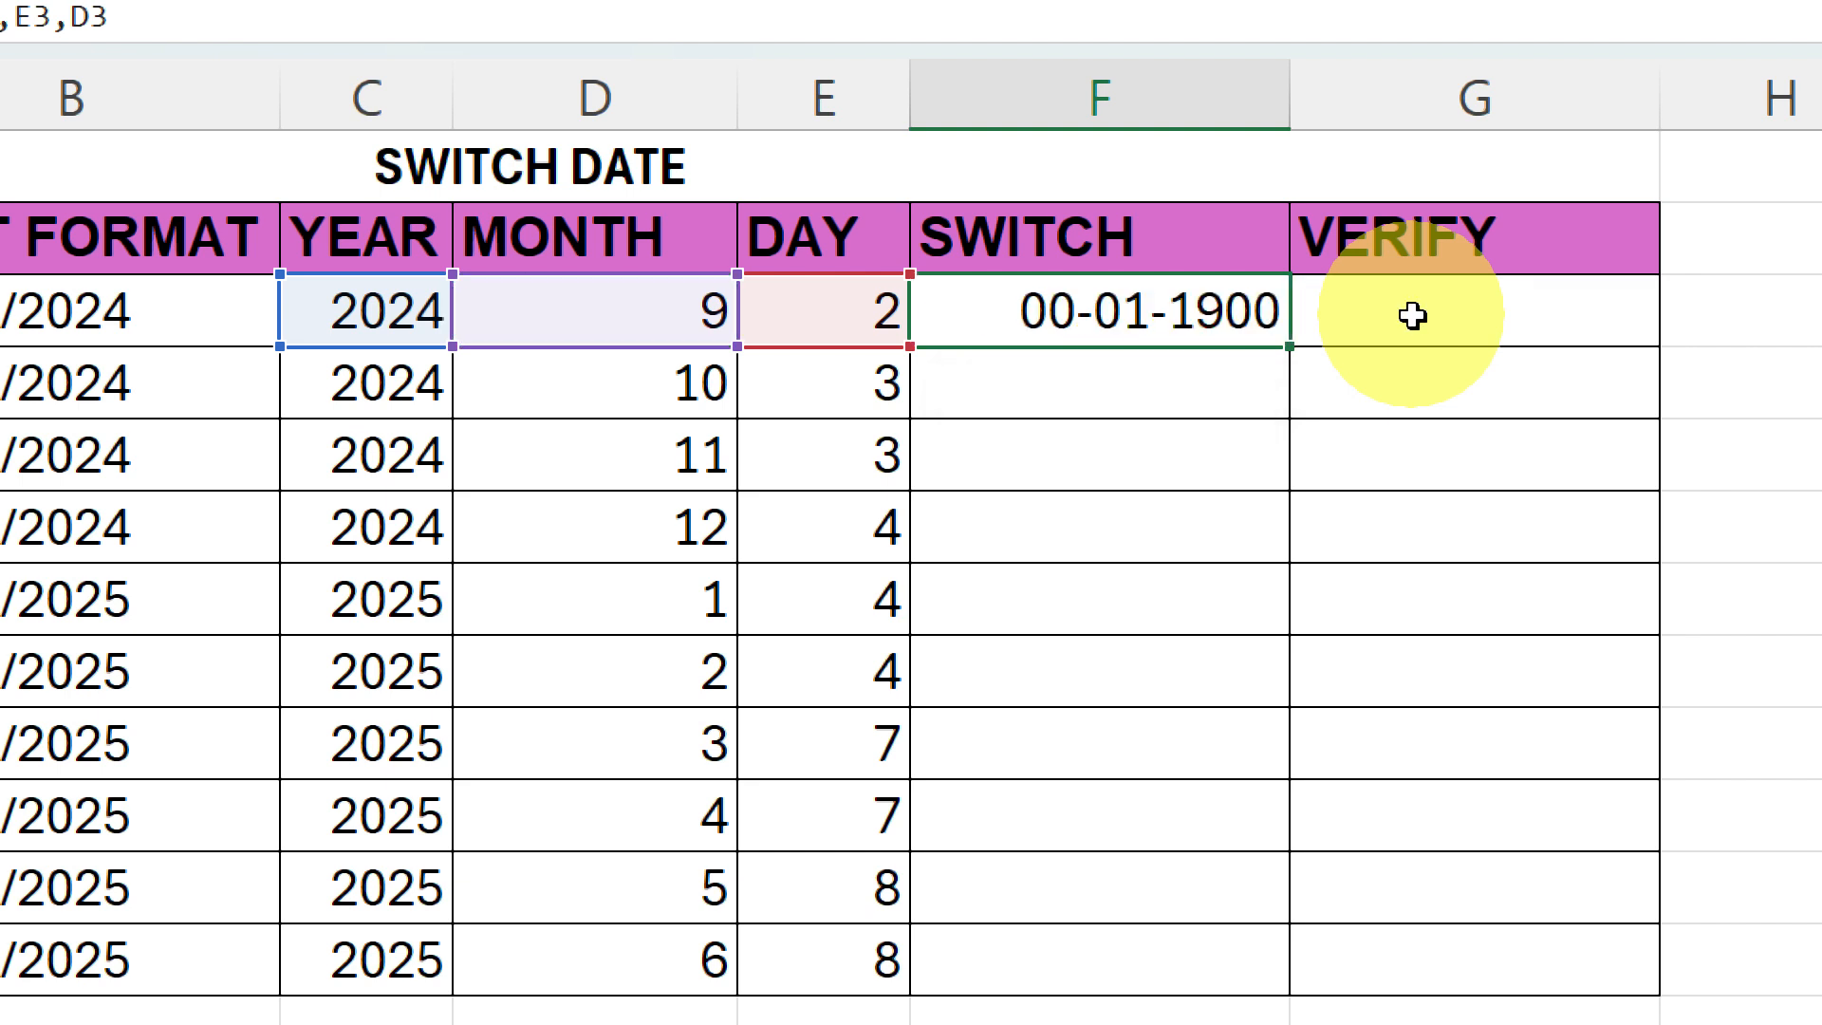
click(1206, 318)
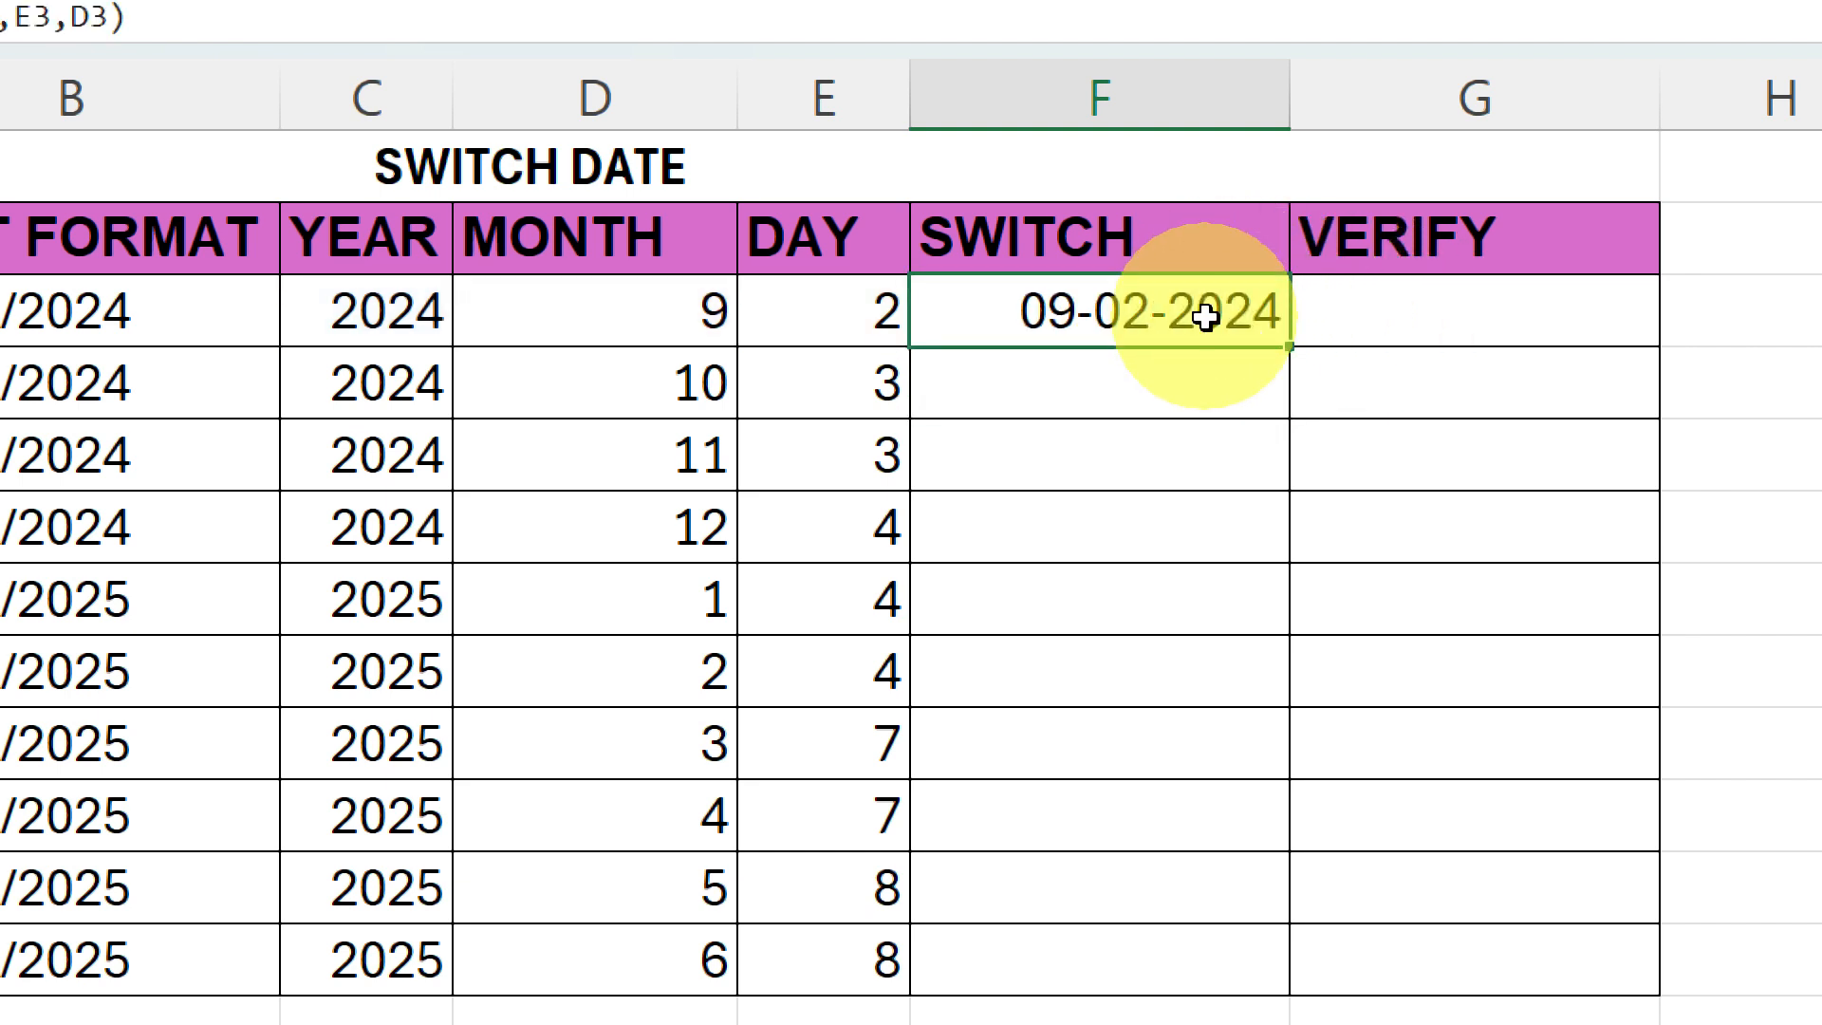
double_click(1287, 344)
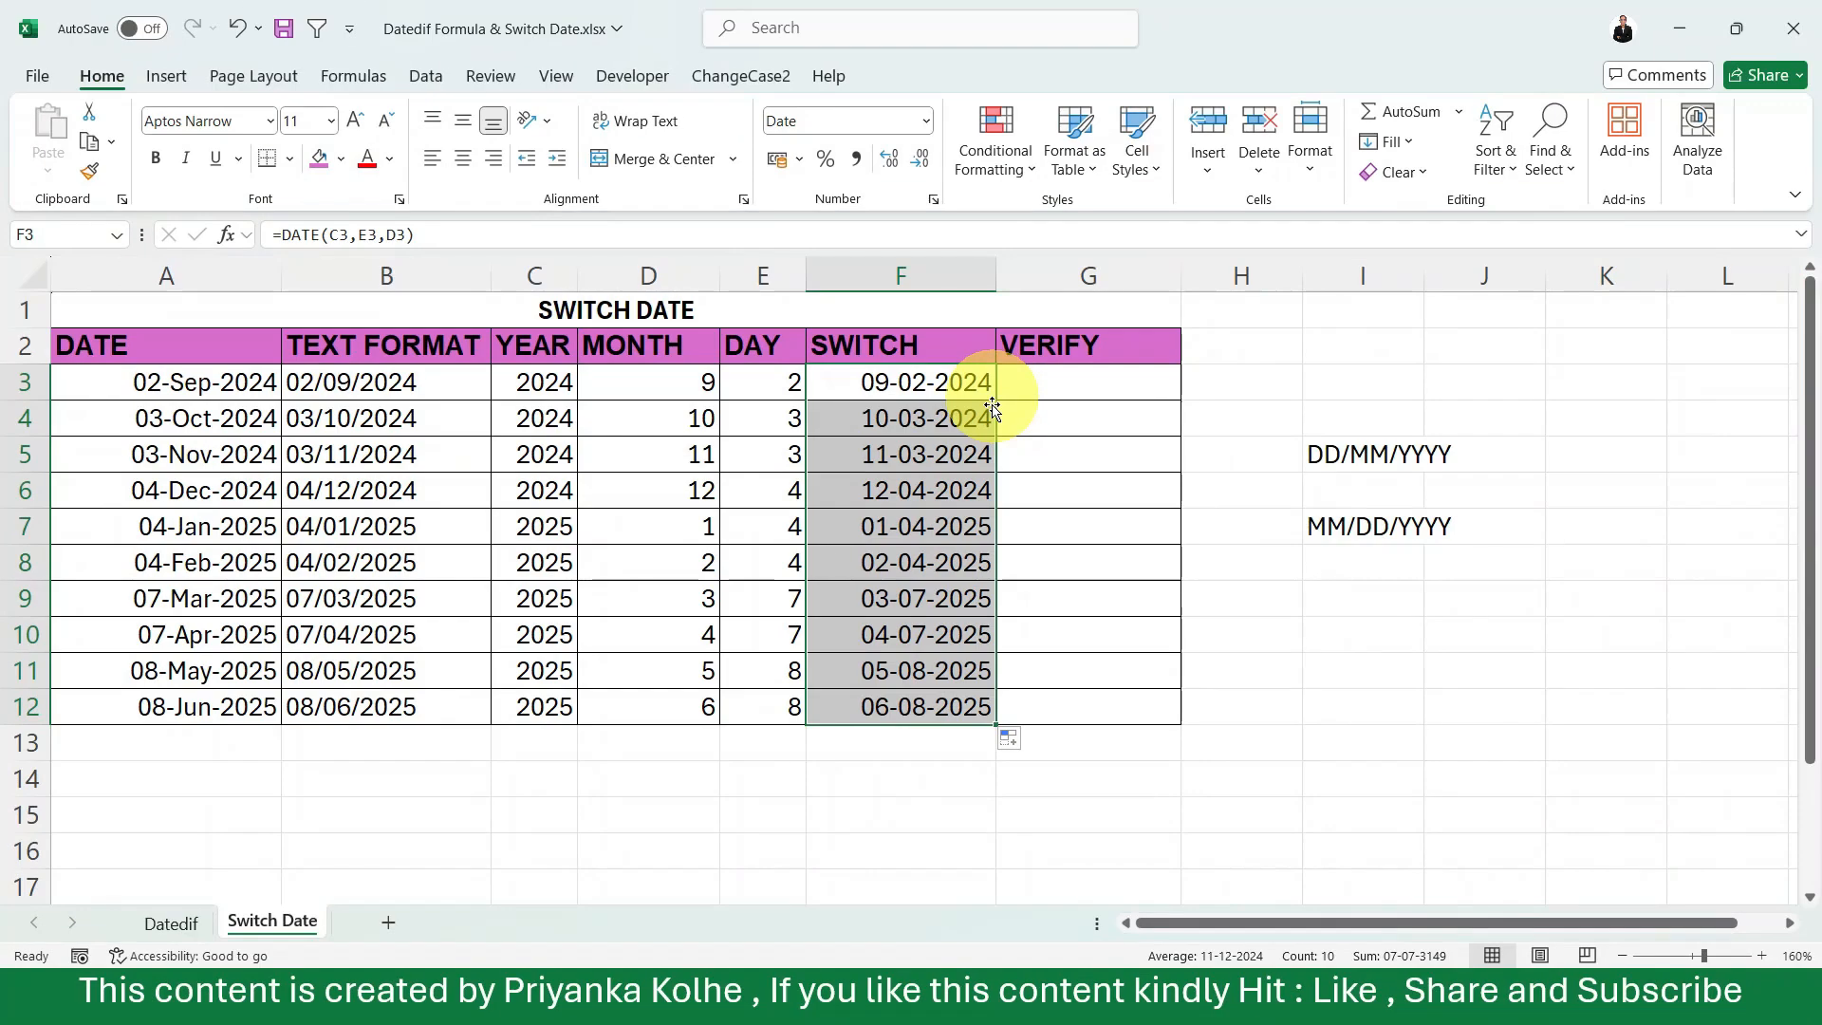
Reference the switched date with =F3 in G3 and fill it down the VERIFY column through row 12.
click(911, 479)
key(Up)
key(Up)
key(Up)
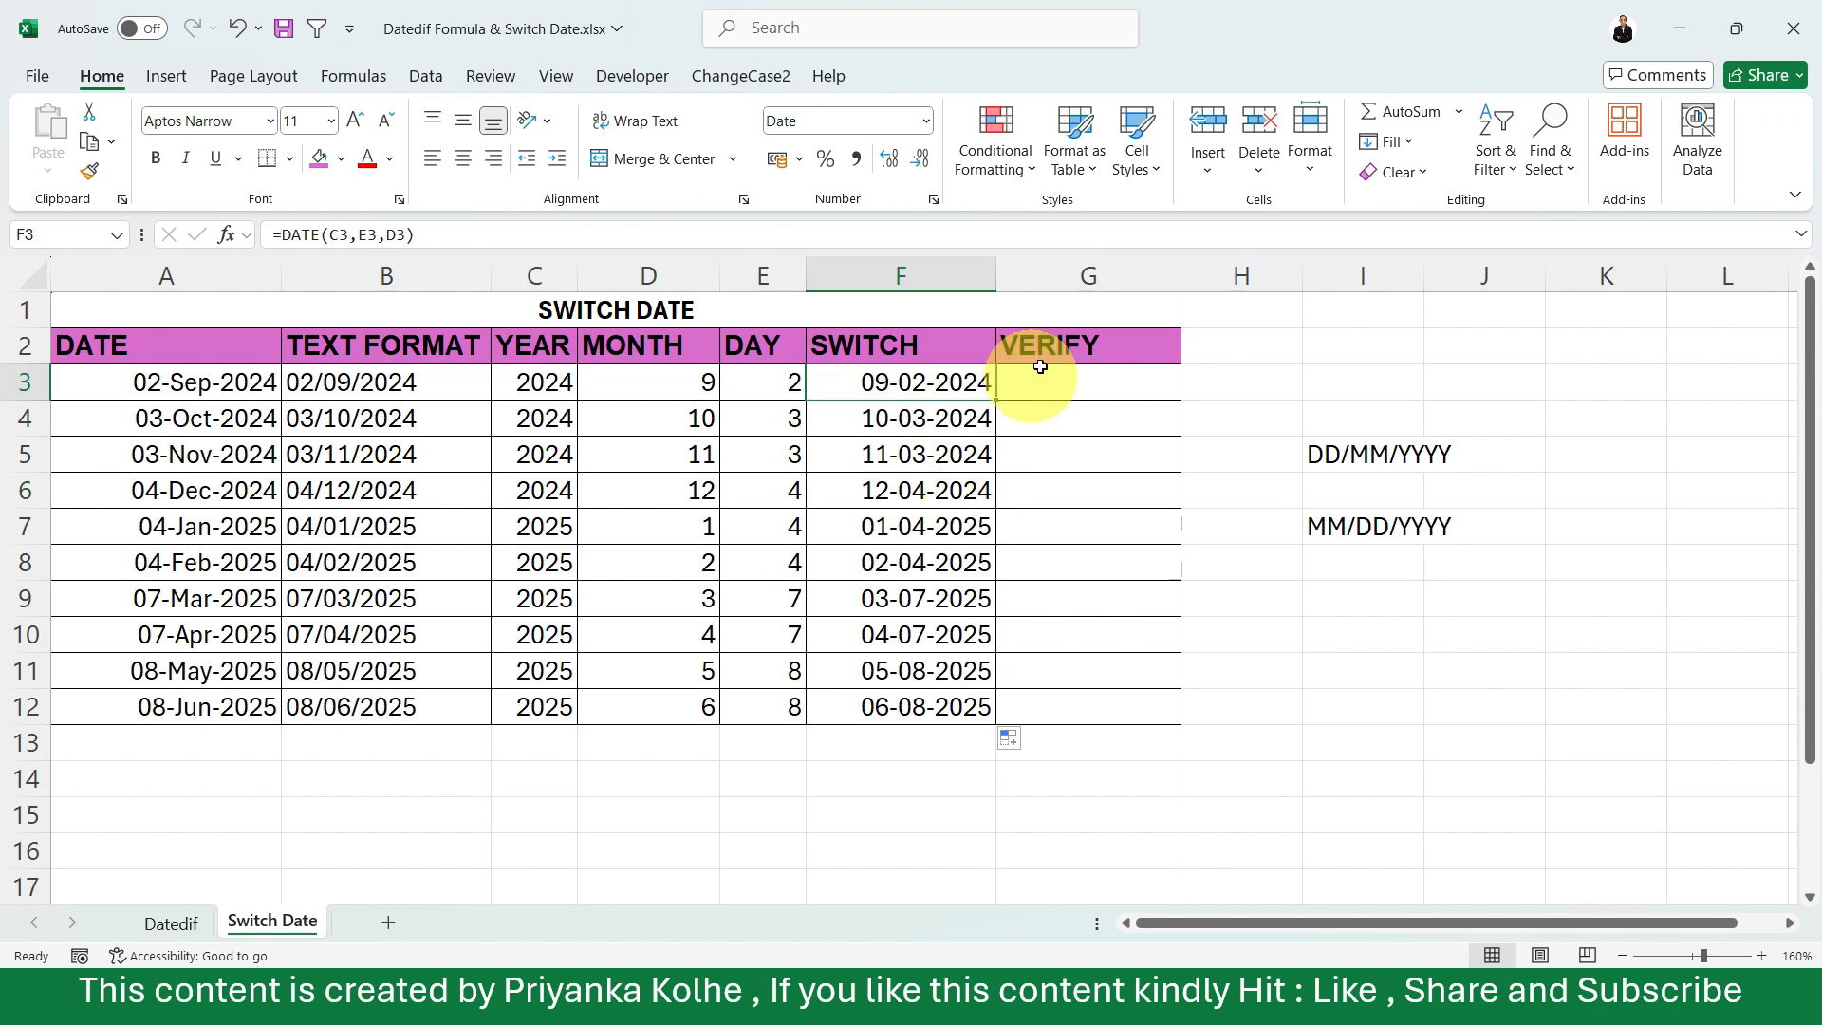
click(1070, 389)
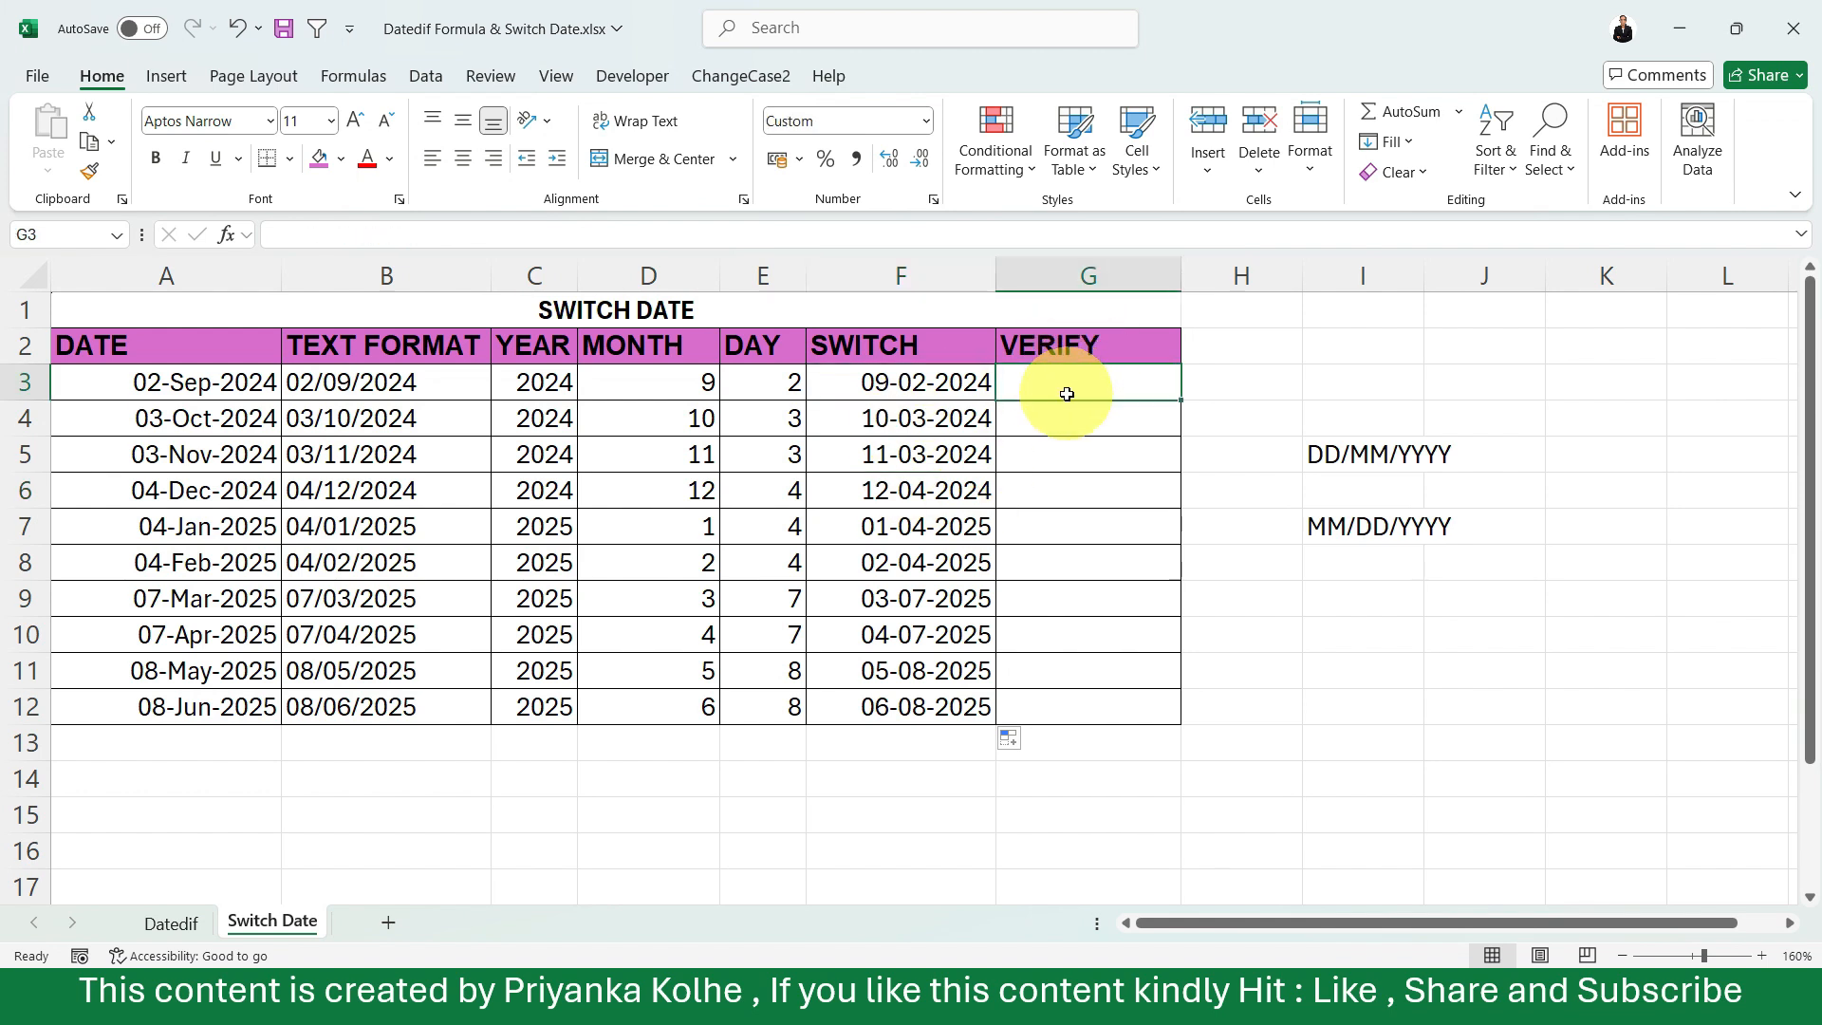
text(=)
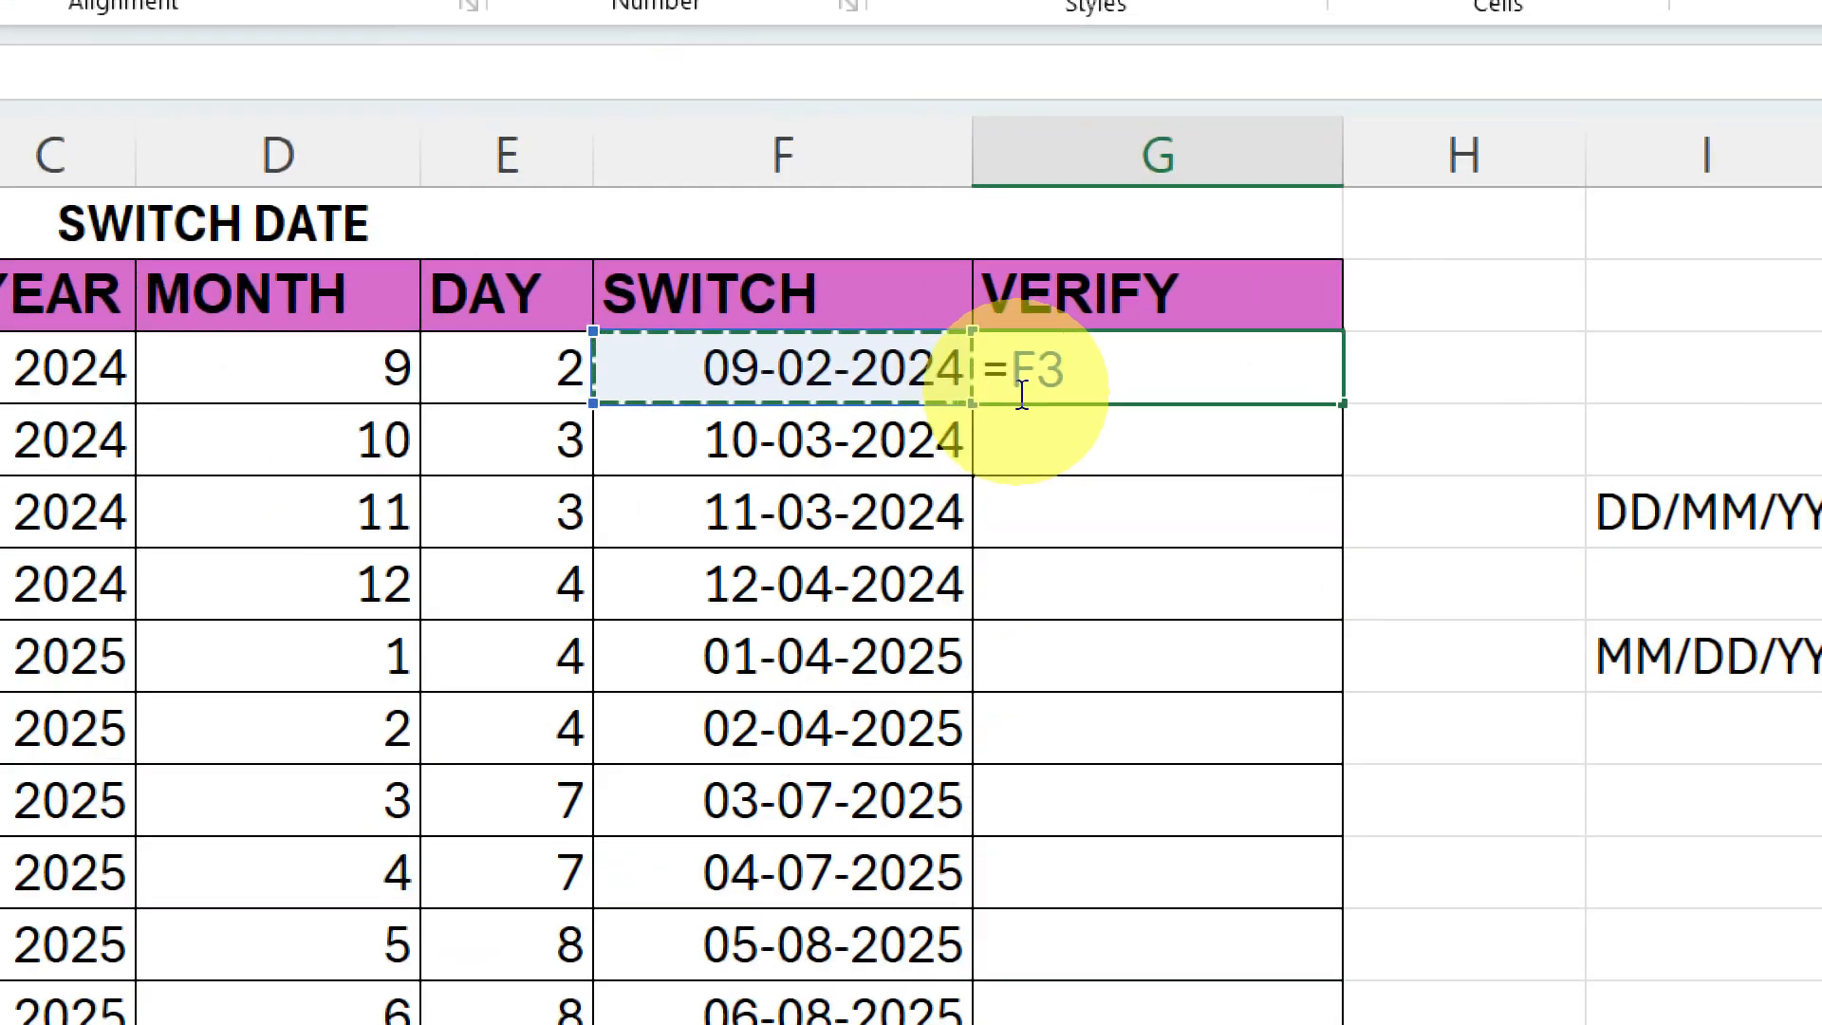
key(Return)
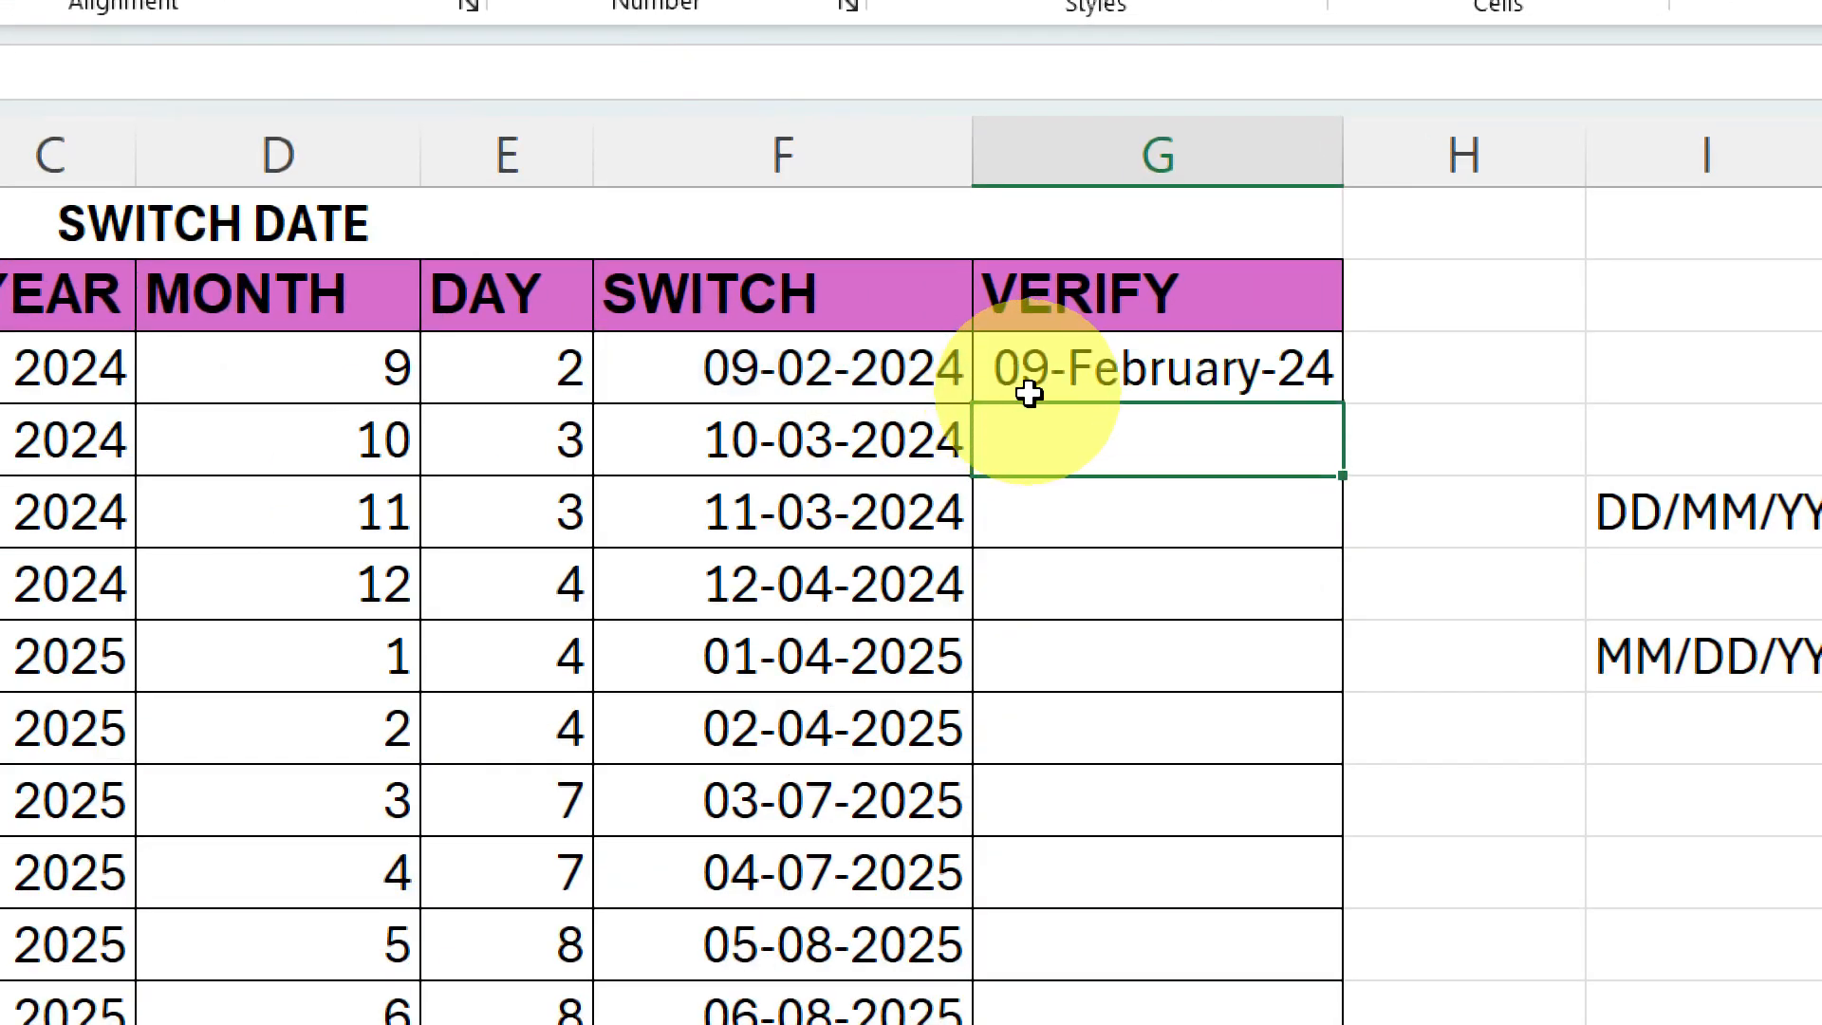
click(1186, 376)
double_click(1349, 405)
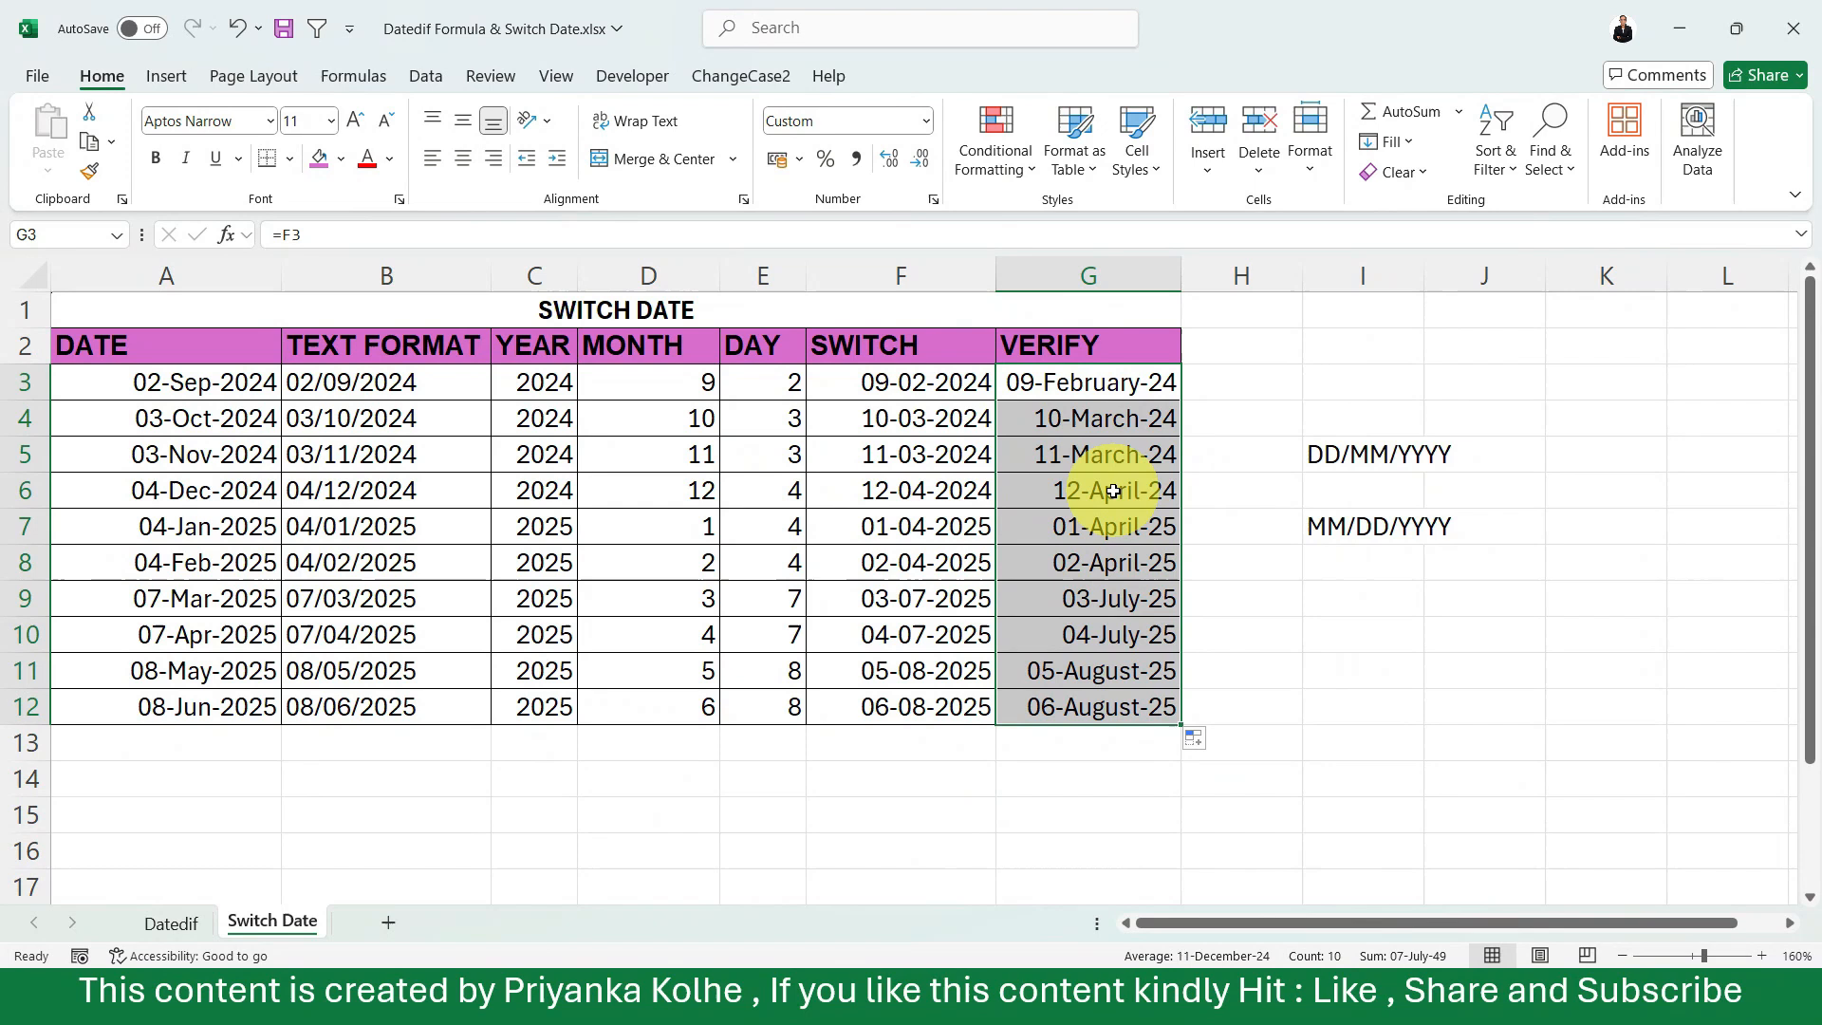
click(1120, 490)
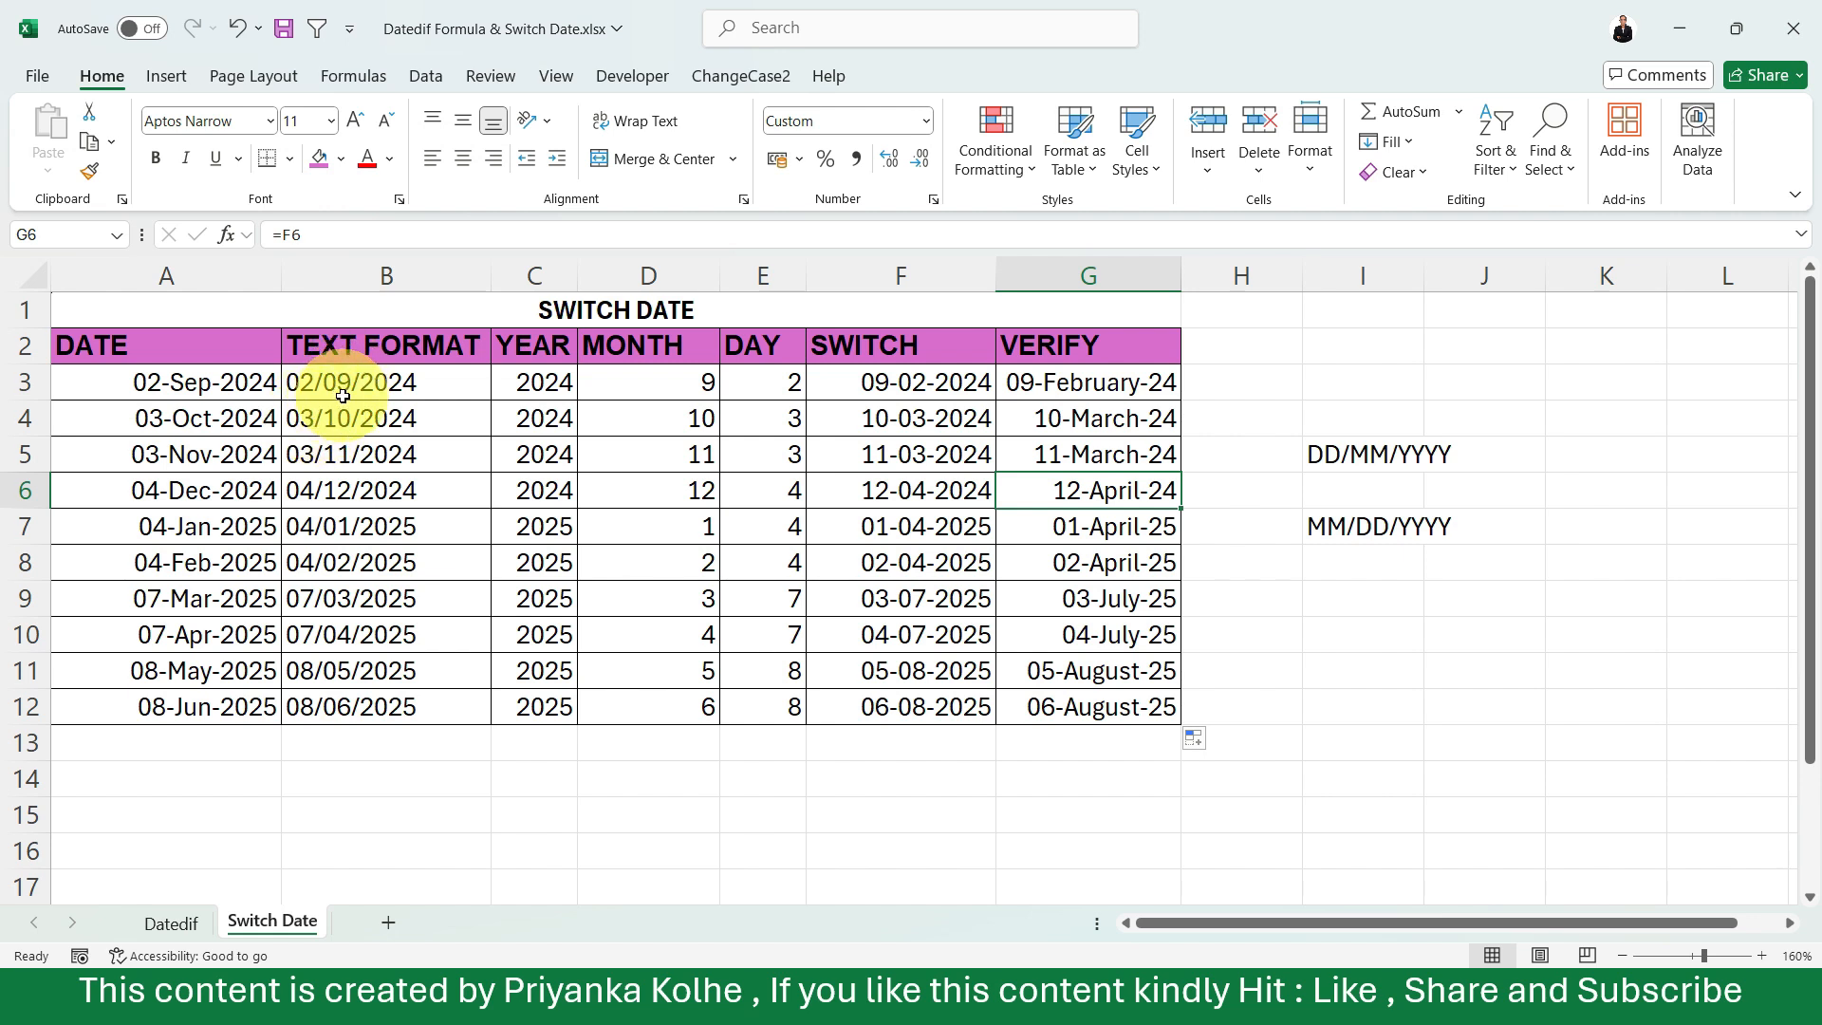
Apply the custom number format dd-mmm-yy to the VERIFY column dates in G3:G12.
click(940, 406)
click(1044, 392)
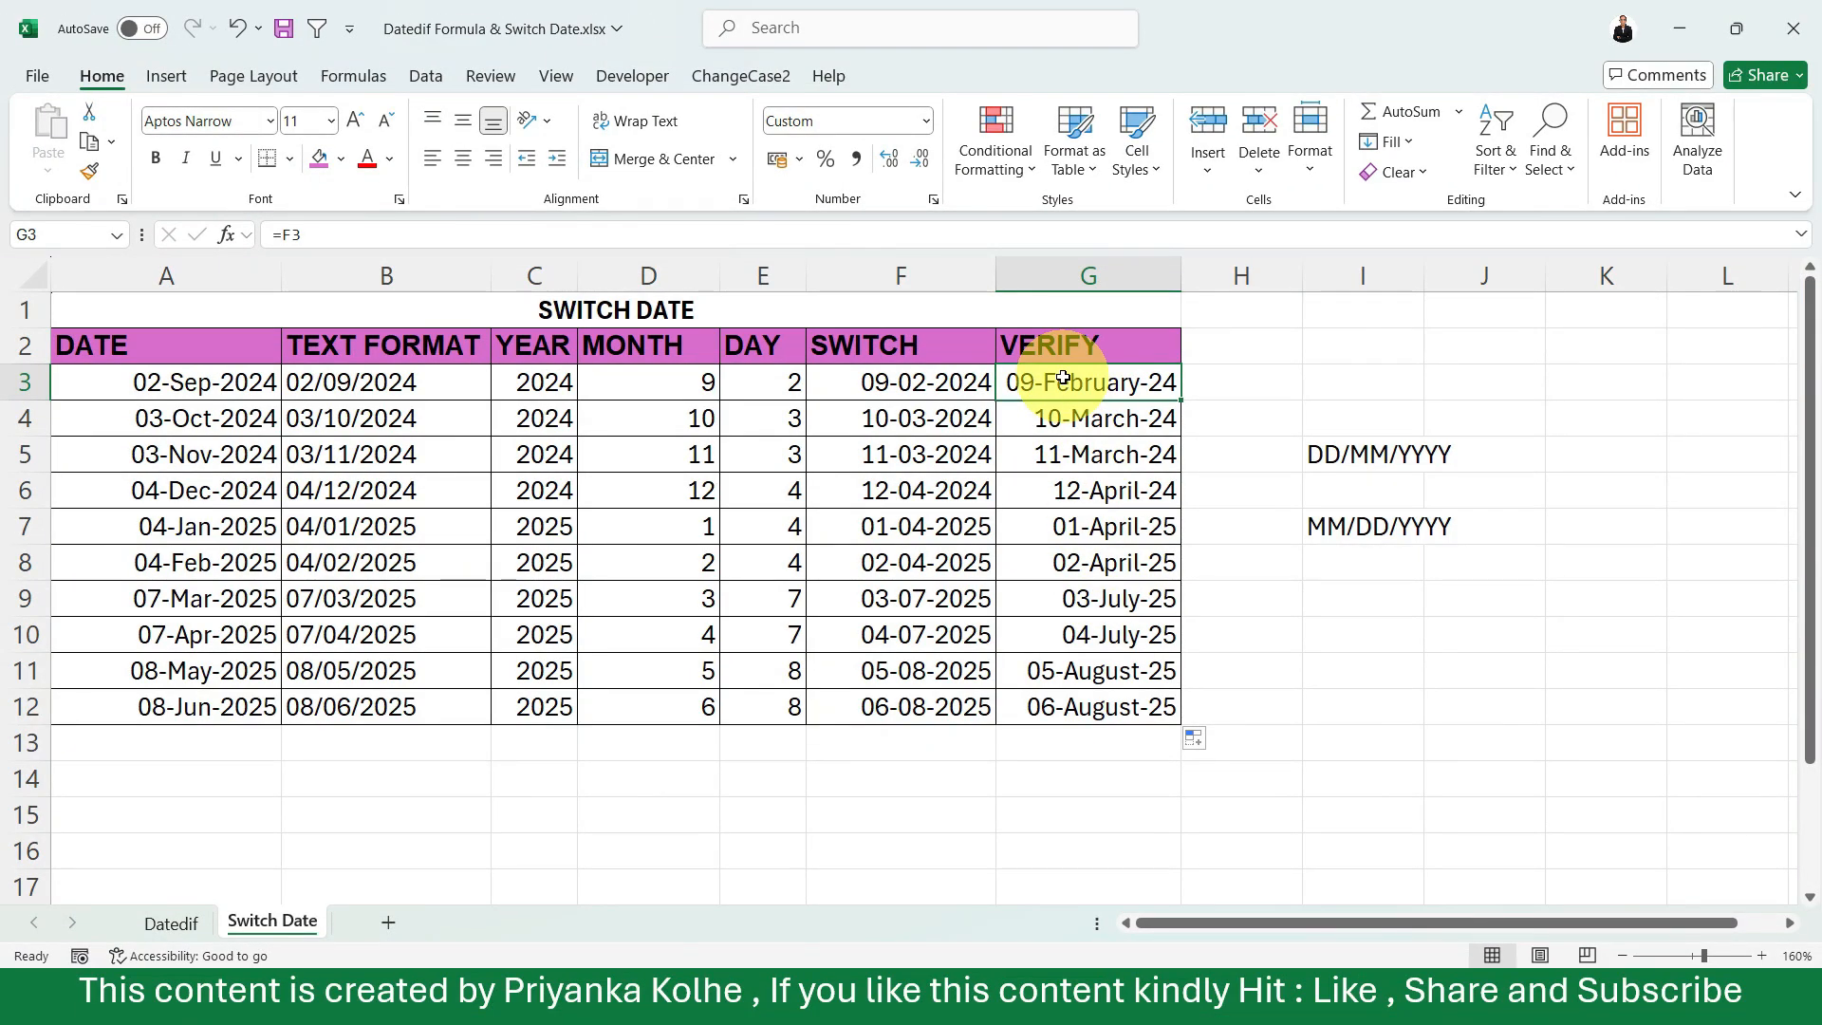
drag(1063, 378, 1084, 709)
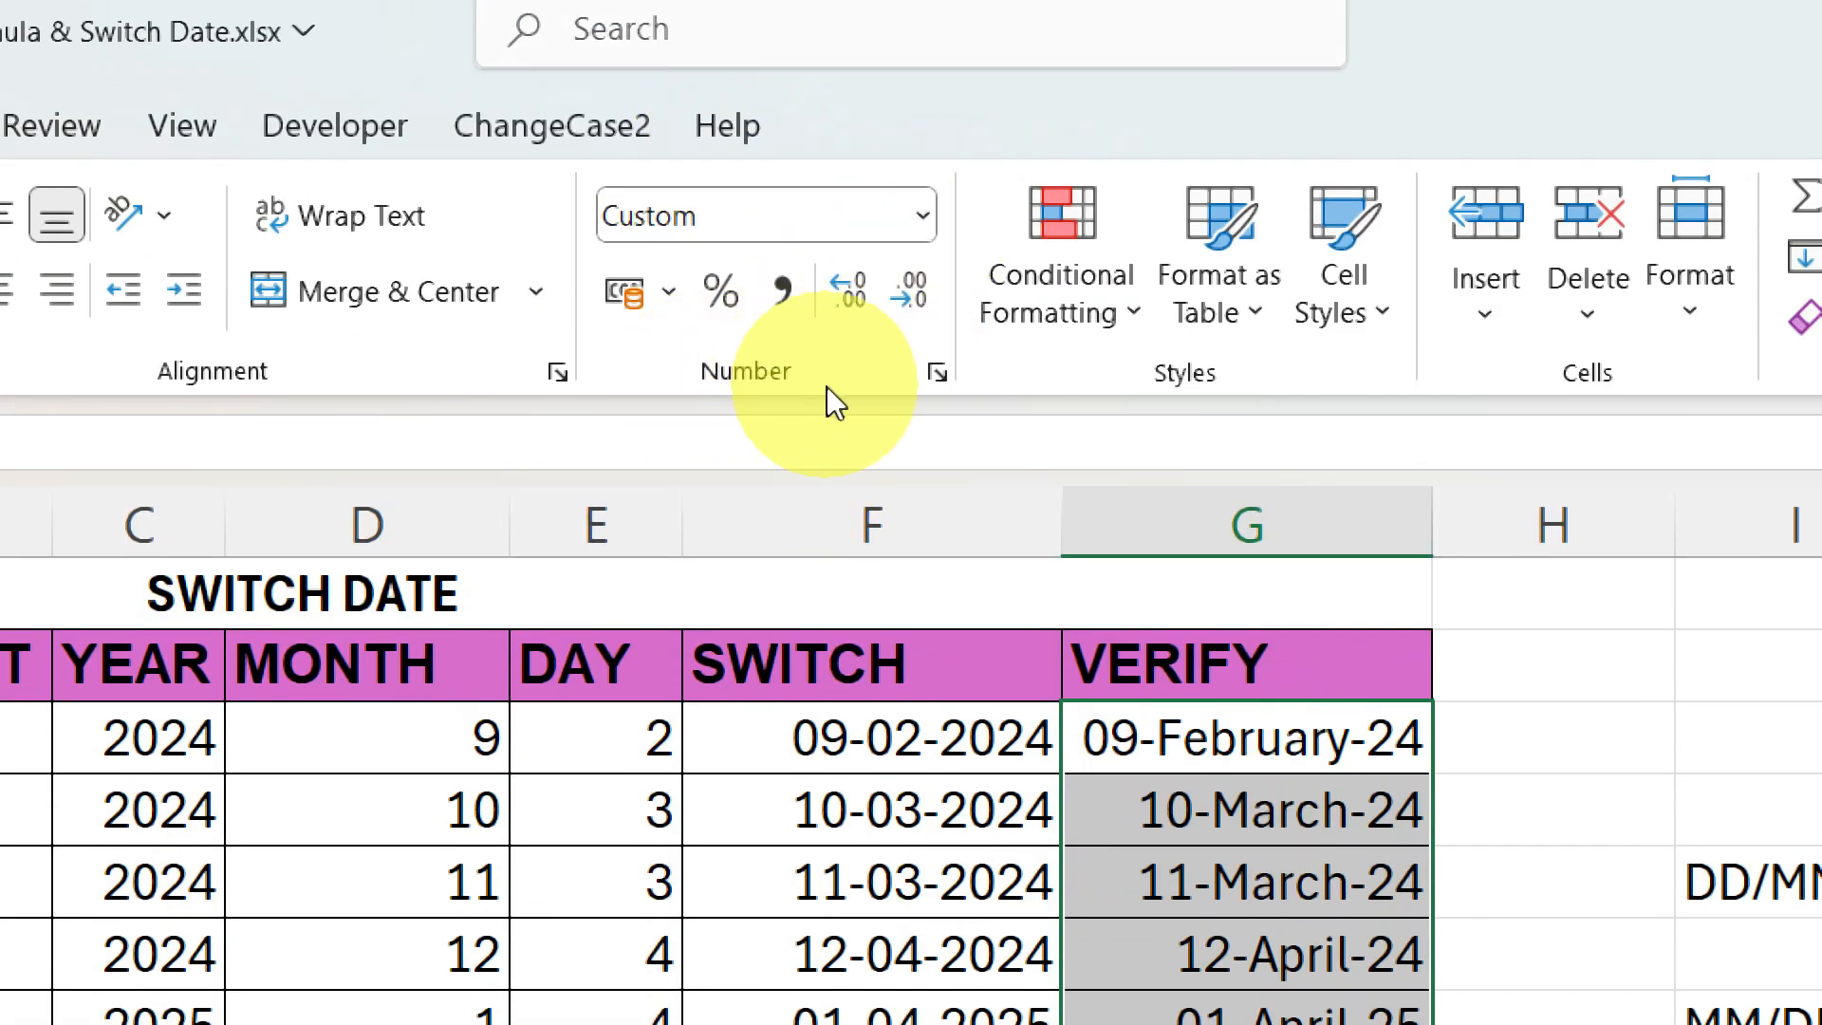
click(936, 374)
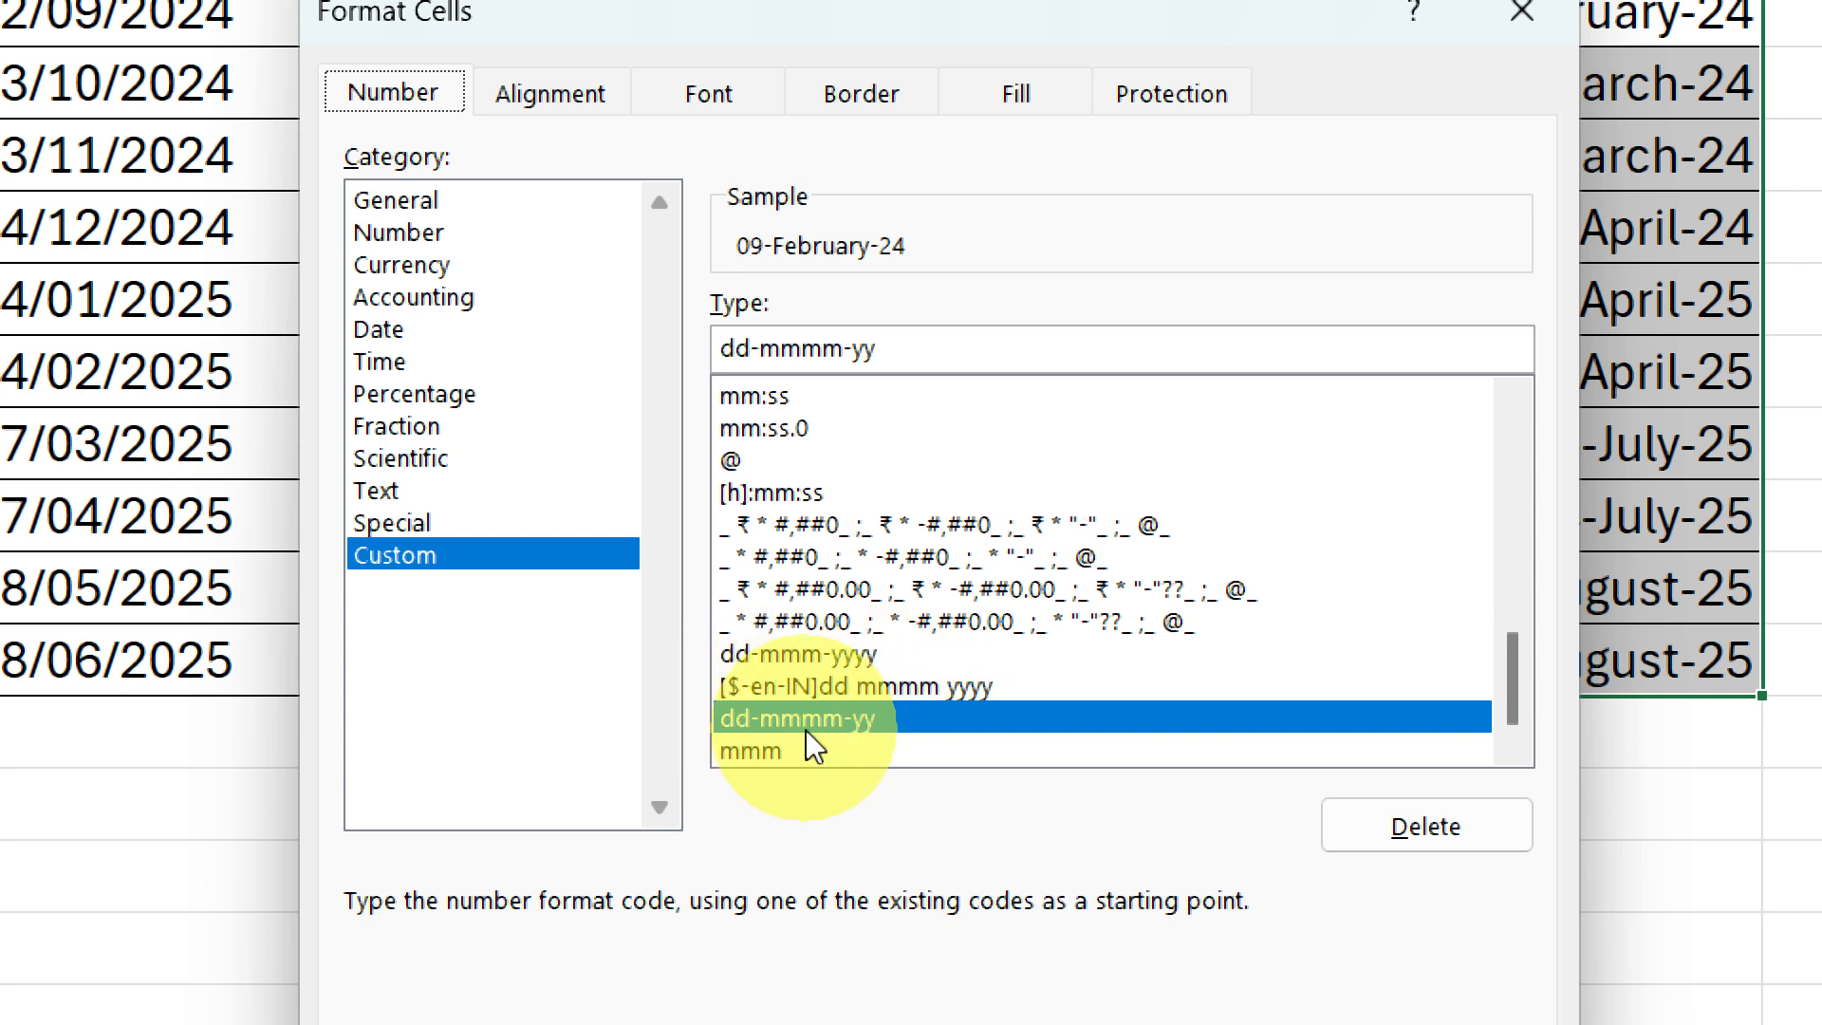
click(824, 351)
key(BackSpace)
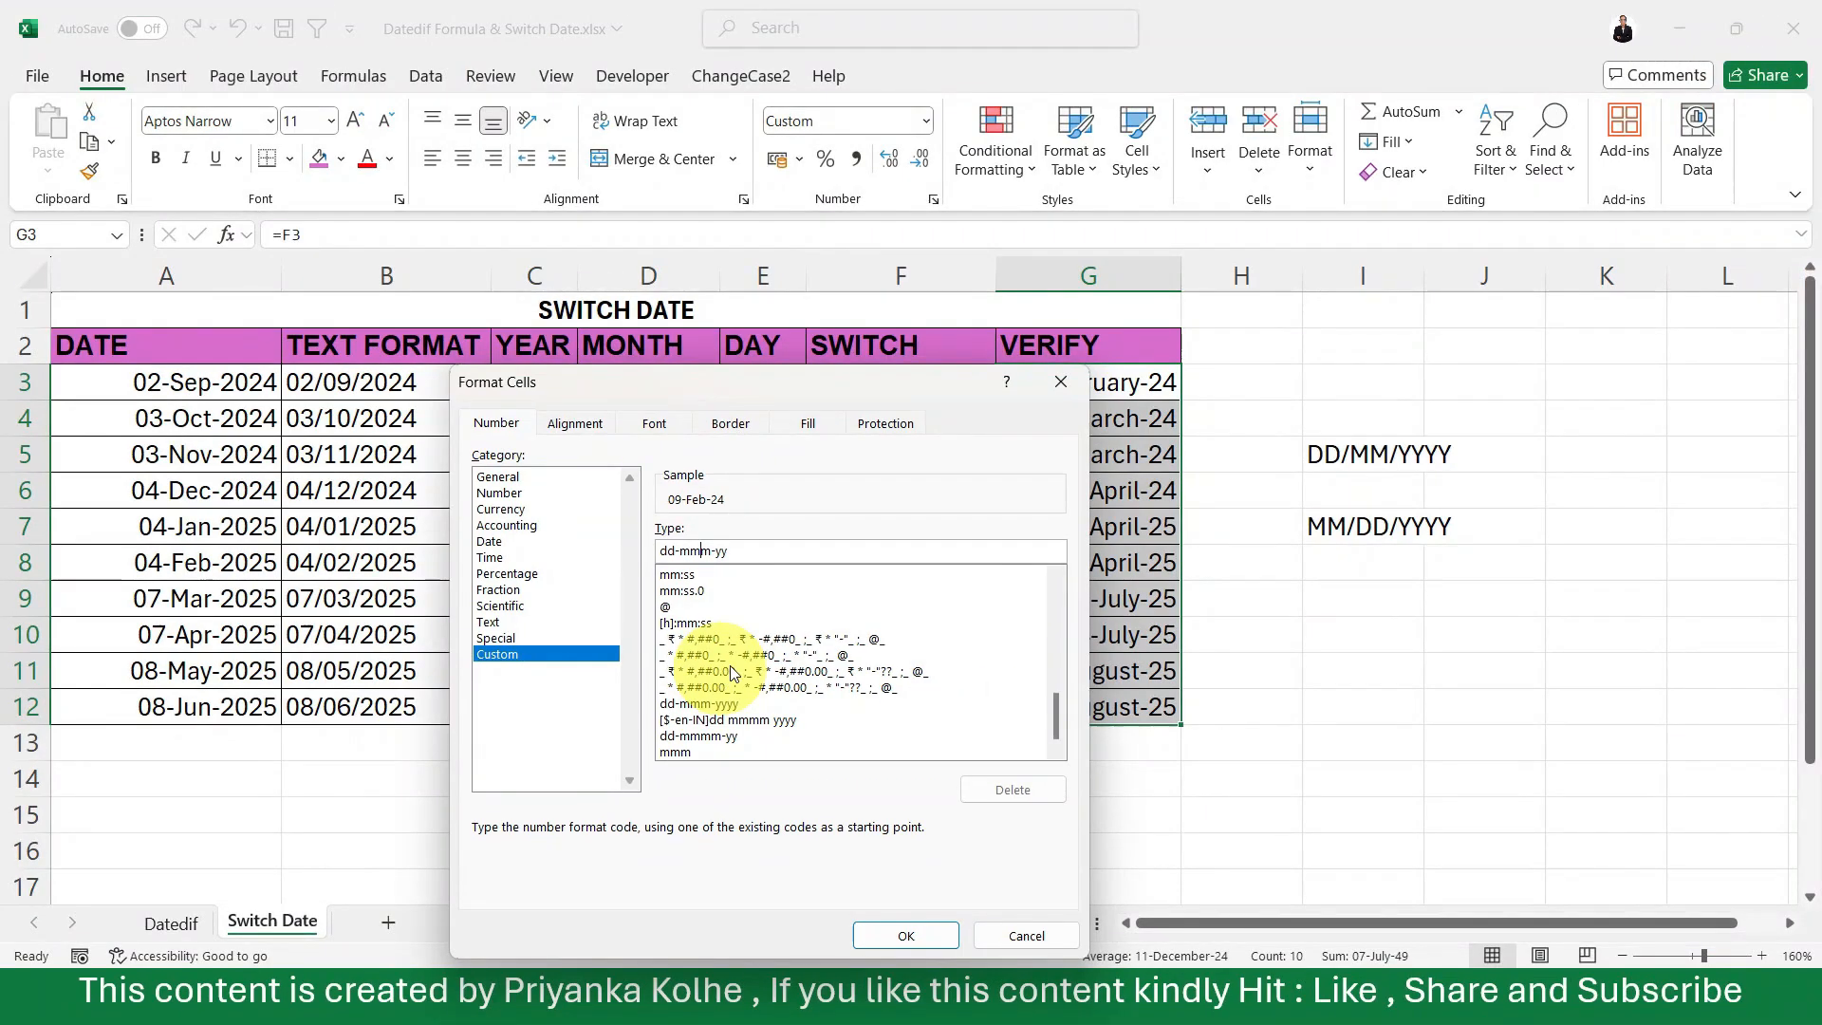
drag(797, 393, 659, 263)
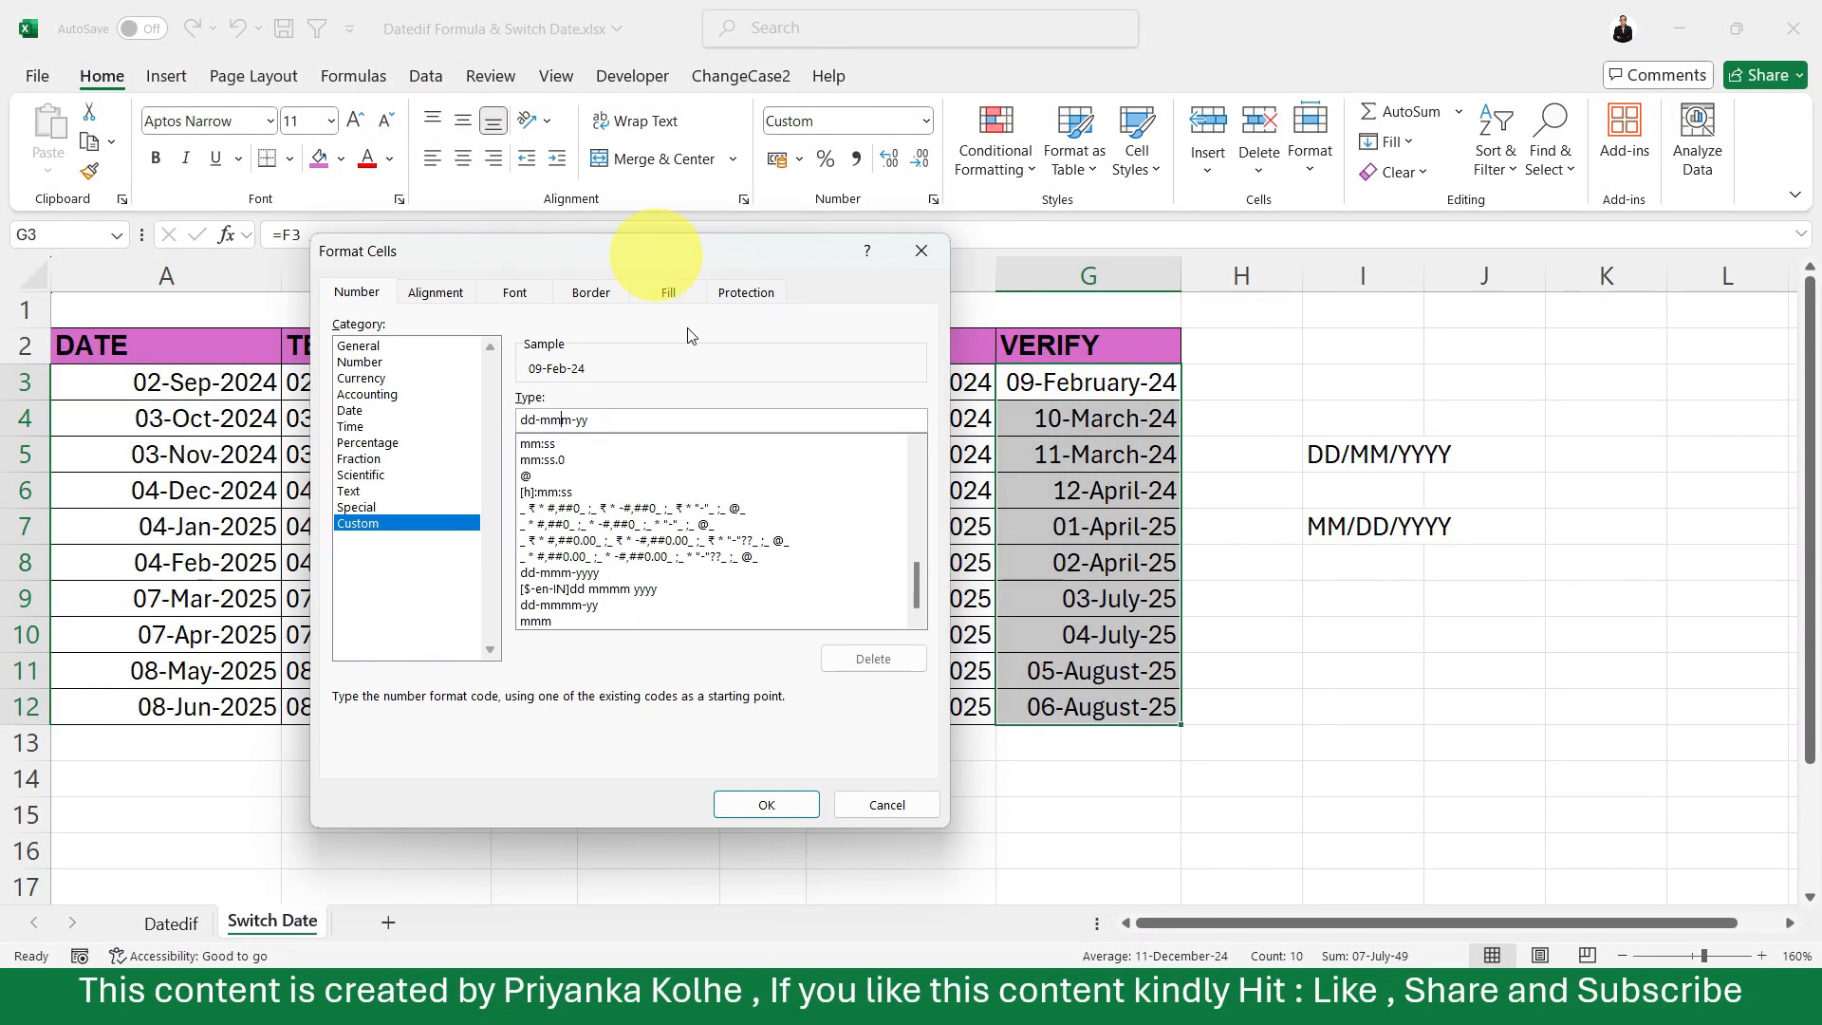
click(749, 806)
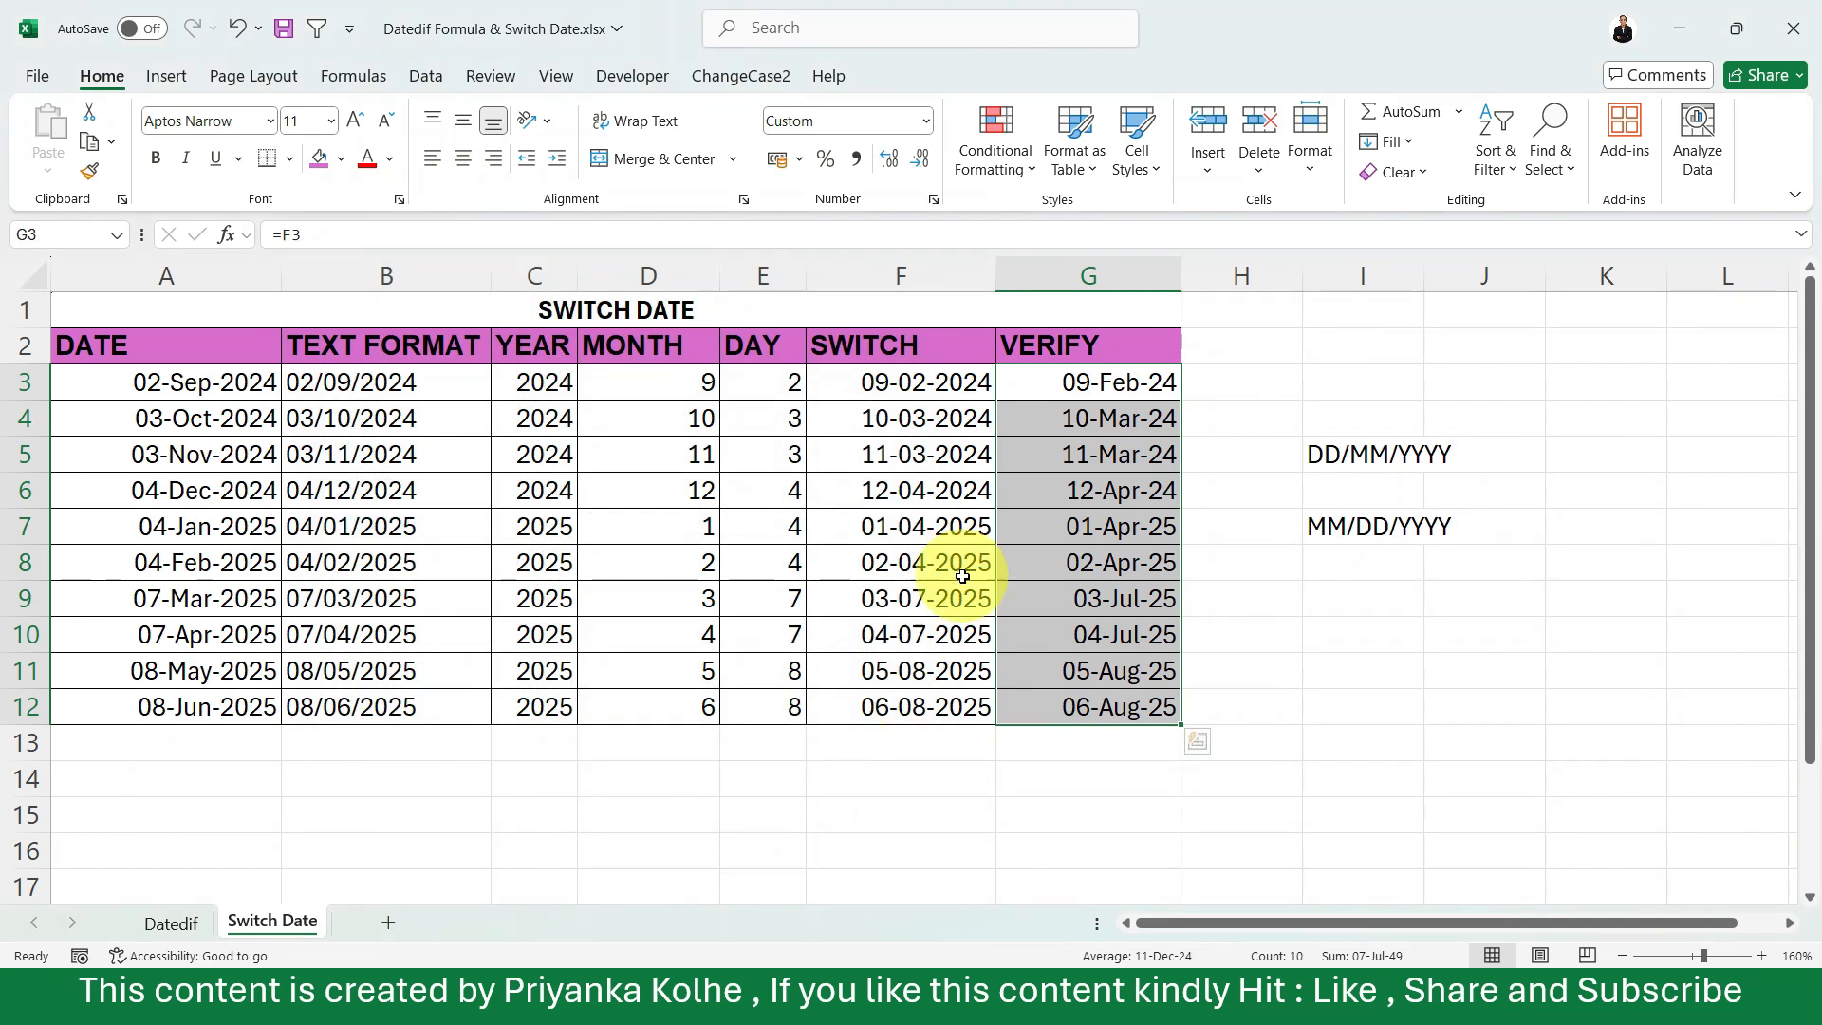
click(1119, 491)
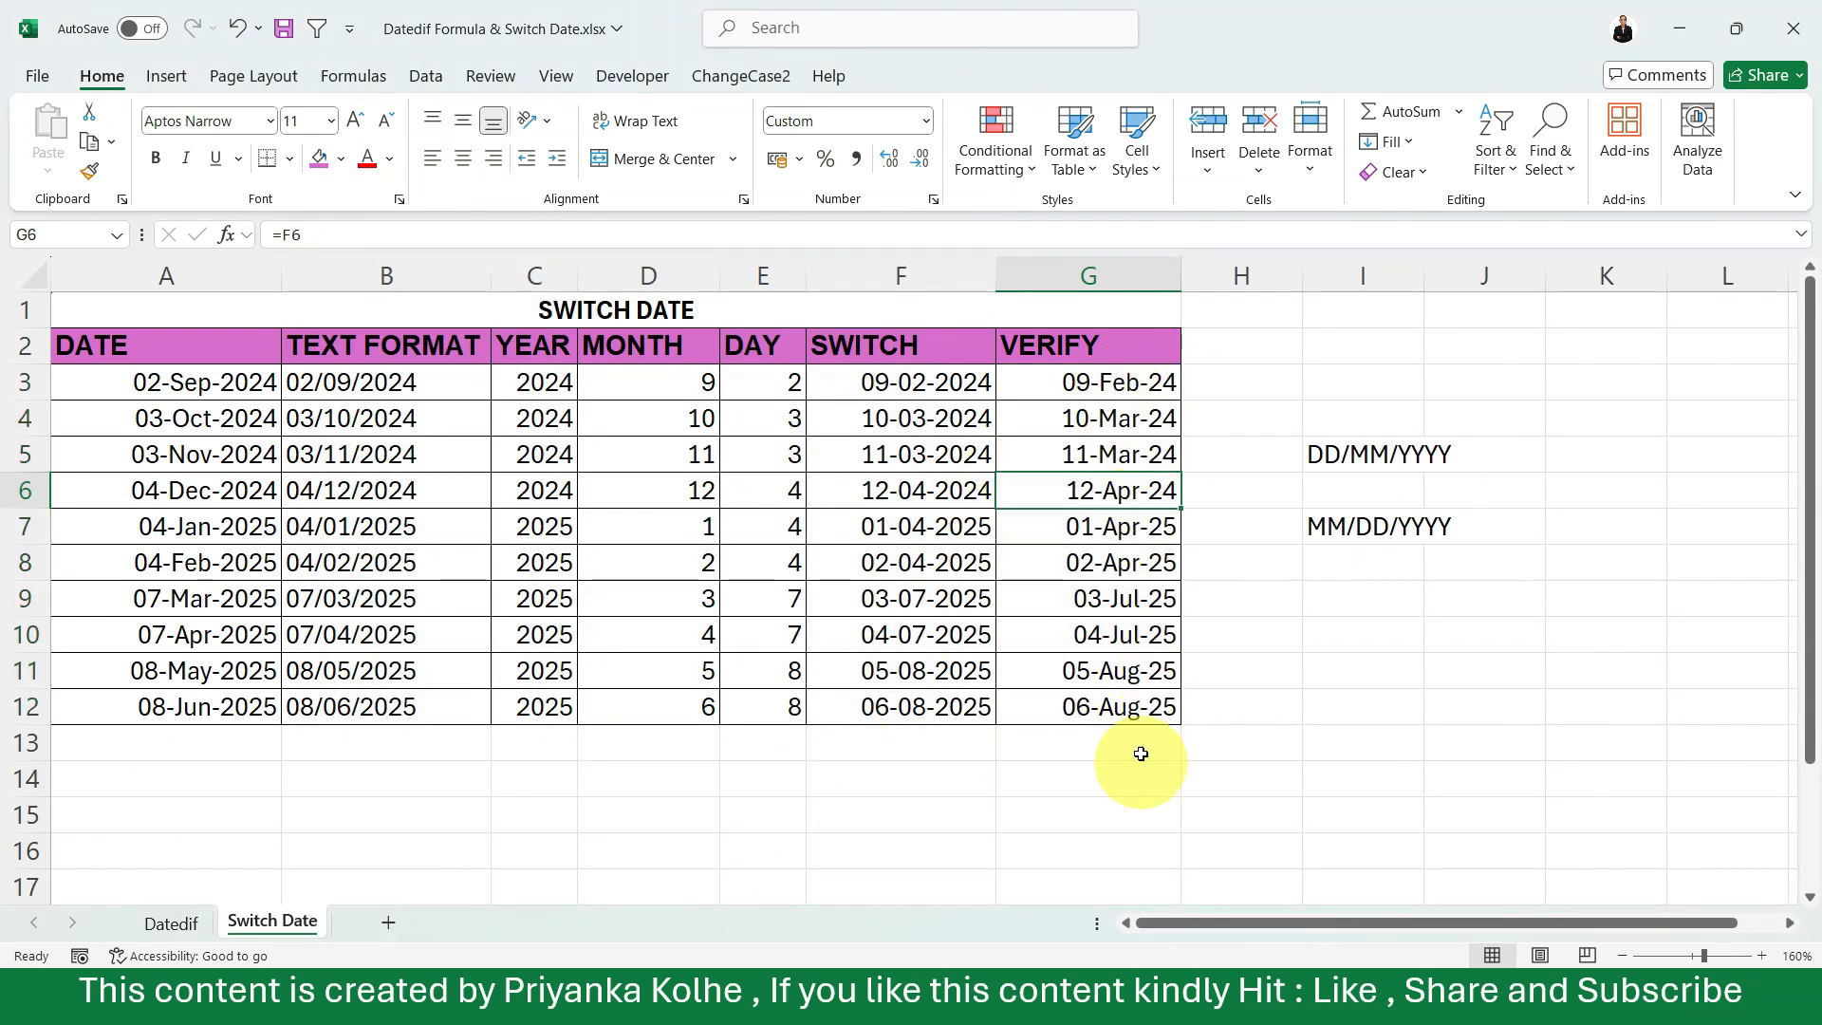
click(1129, 560)
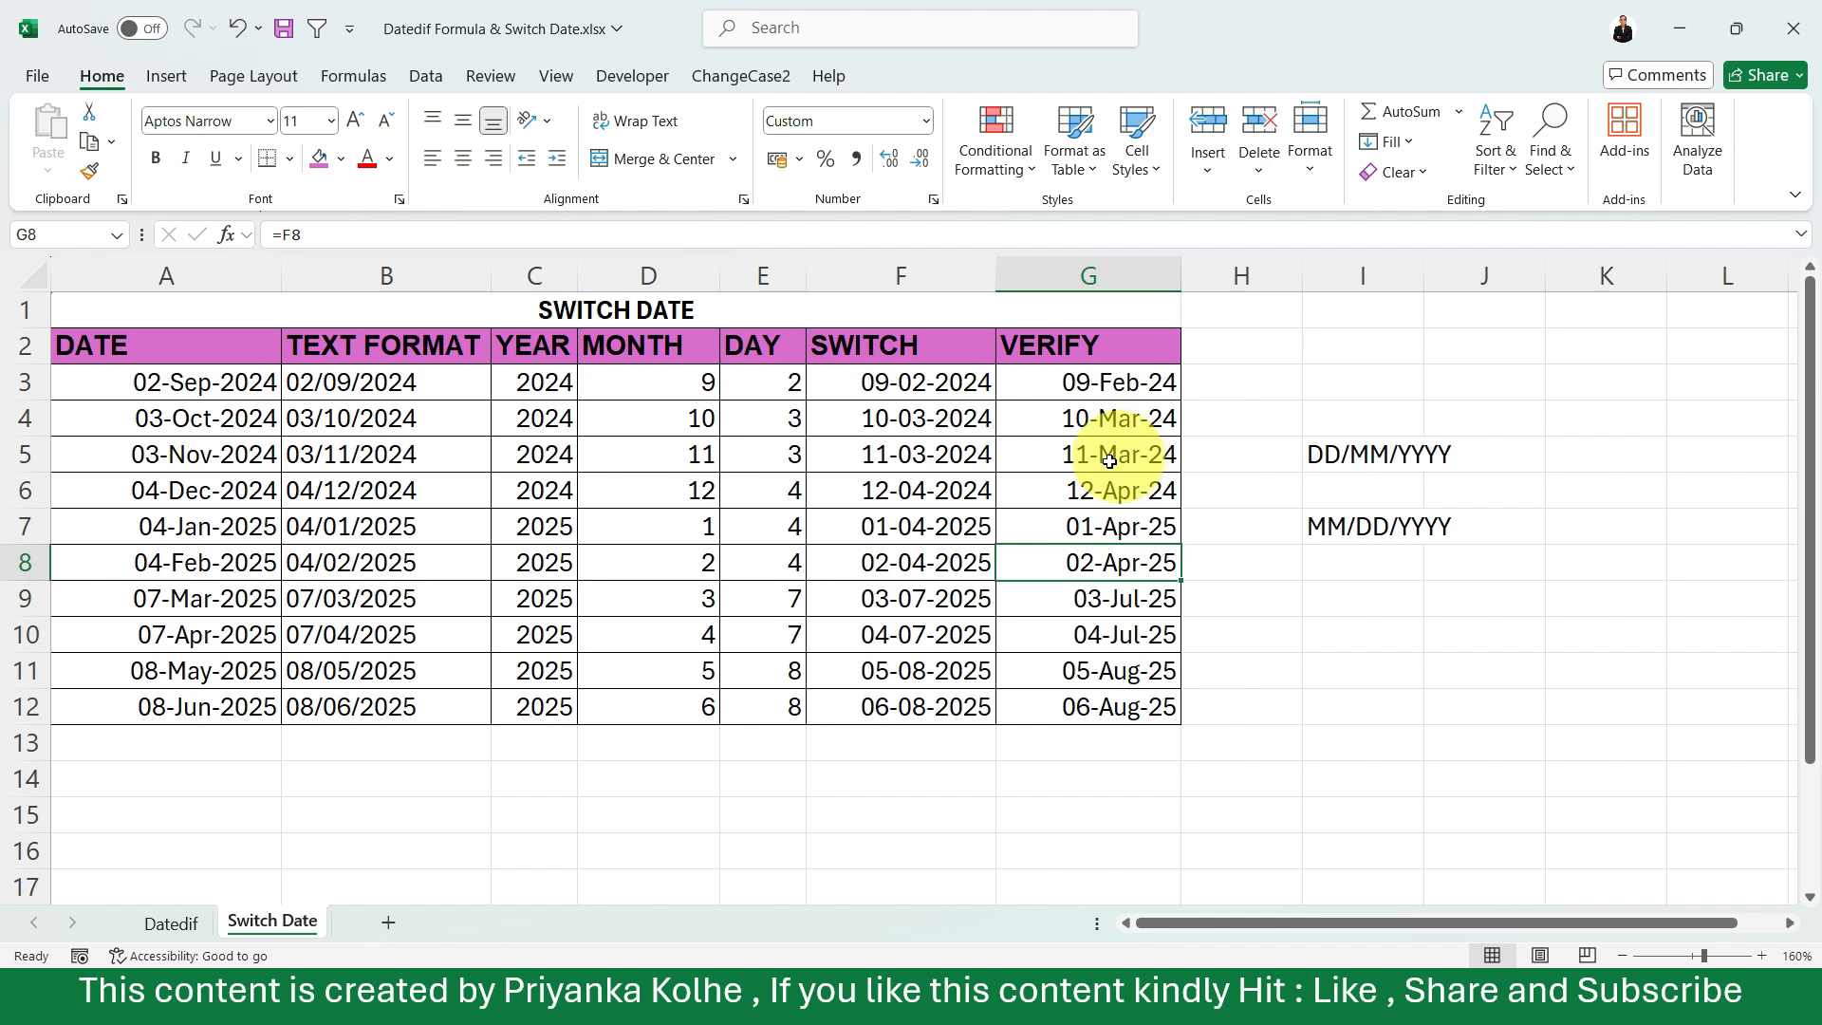
click(926, 492)
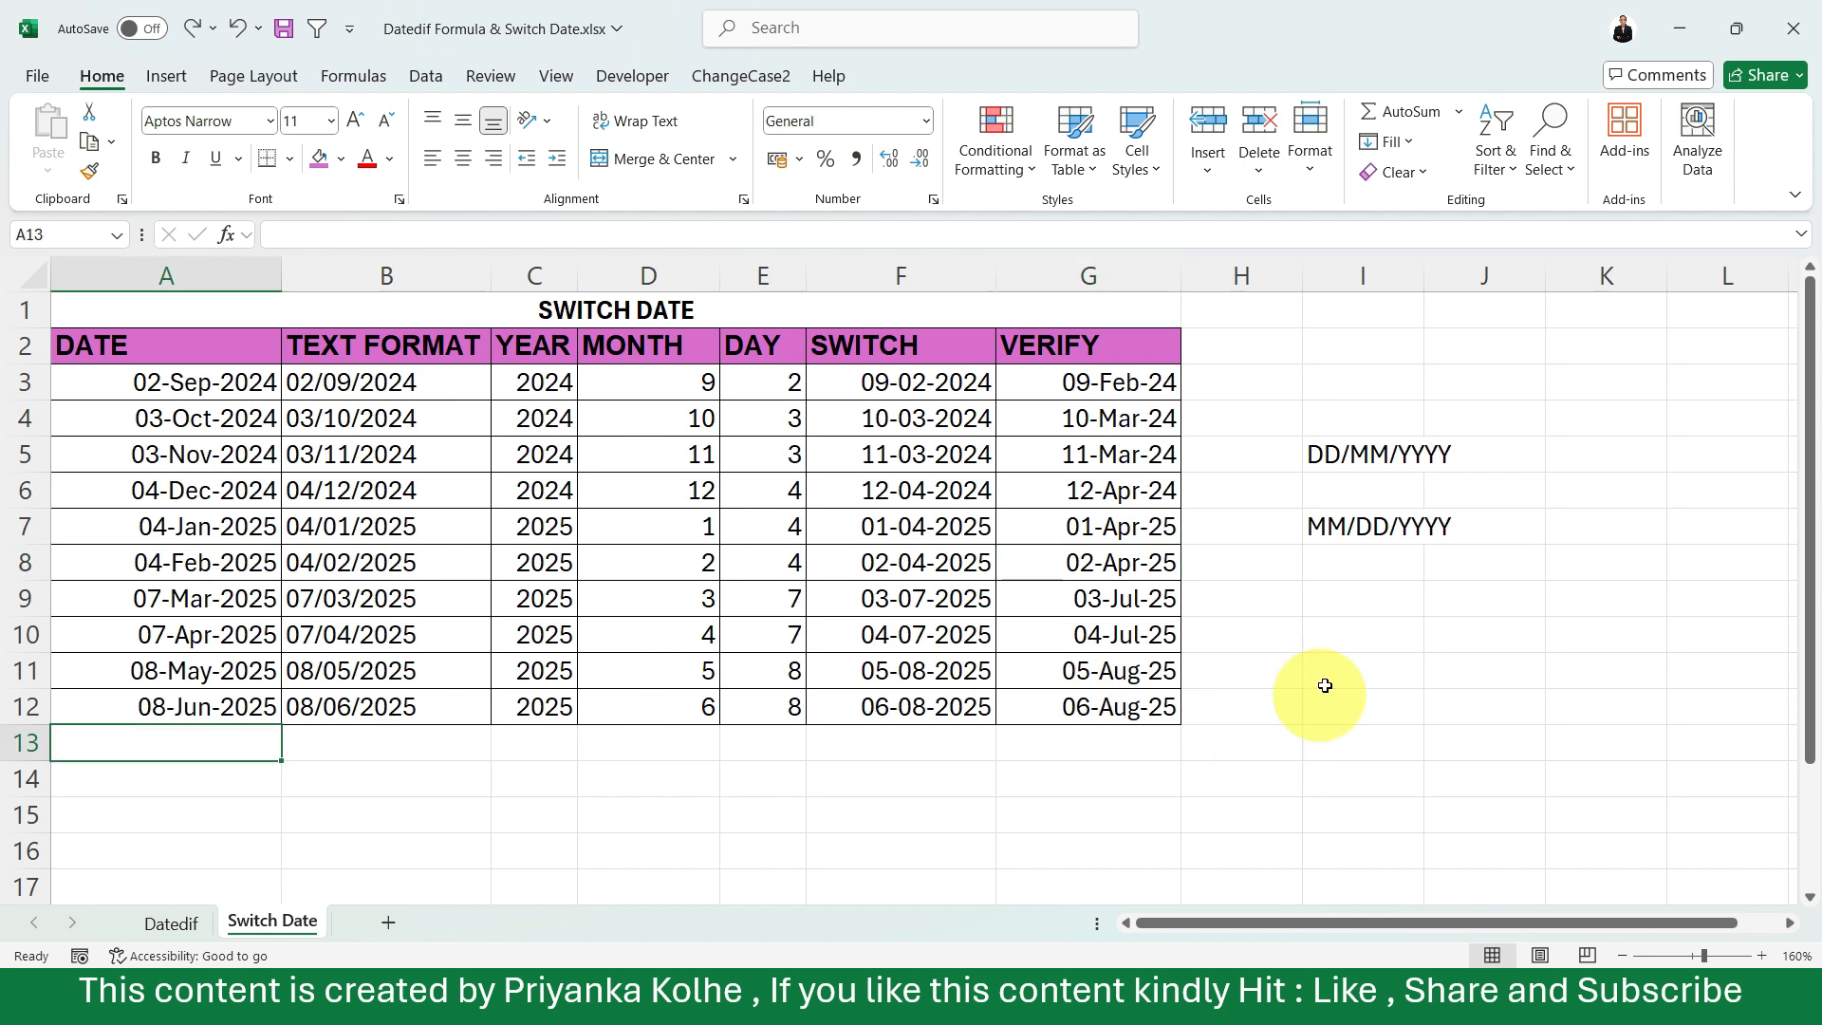
Enter the sample date 25-06-2023 in cell I10, below the MM/DD/YYYY label.
click(1358, 624)
text(25)
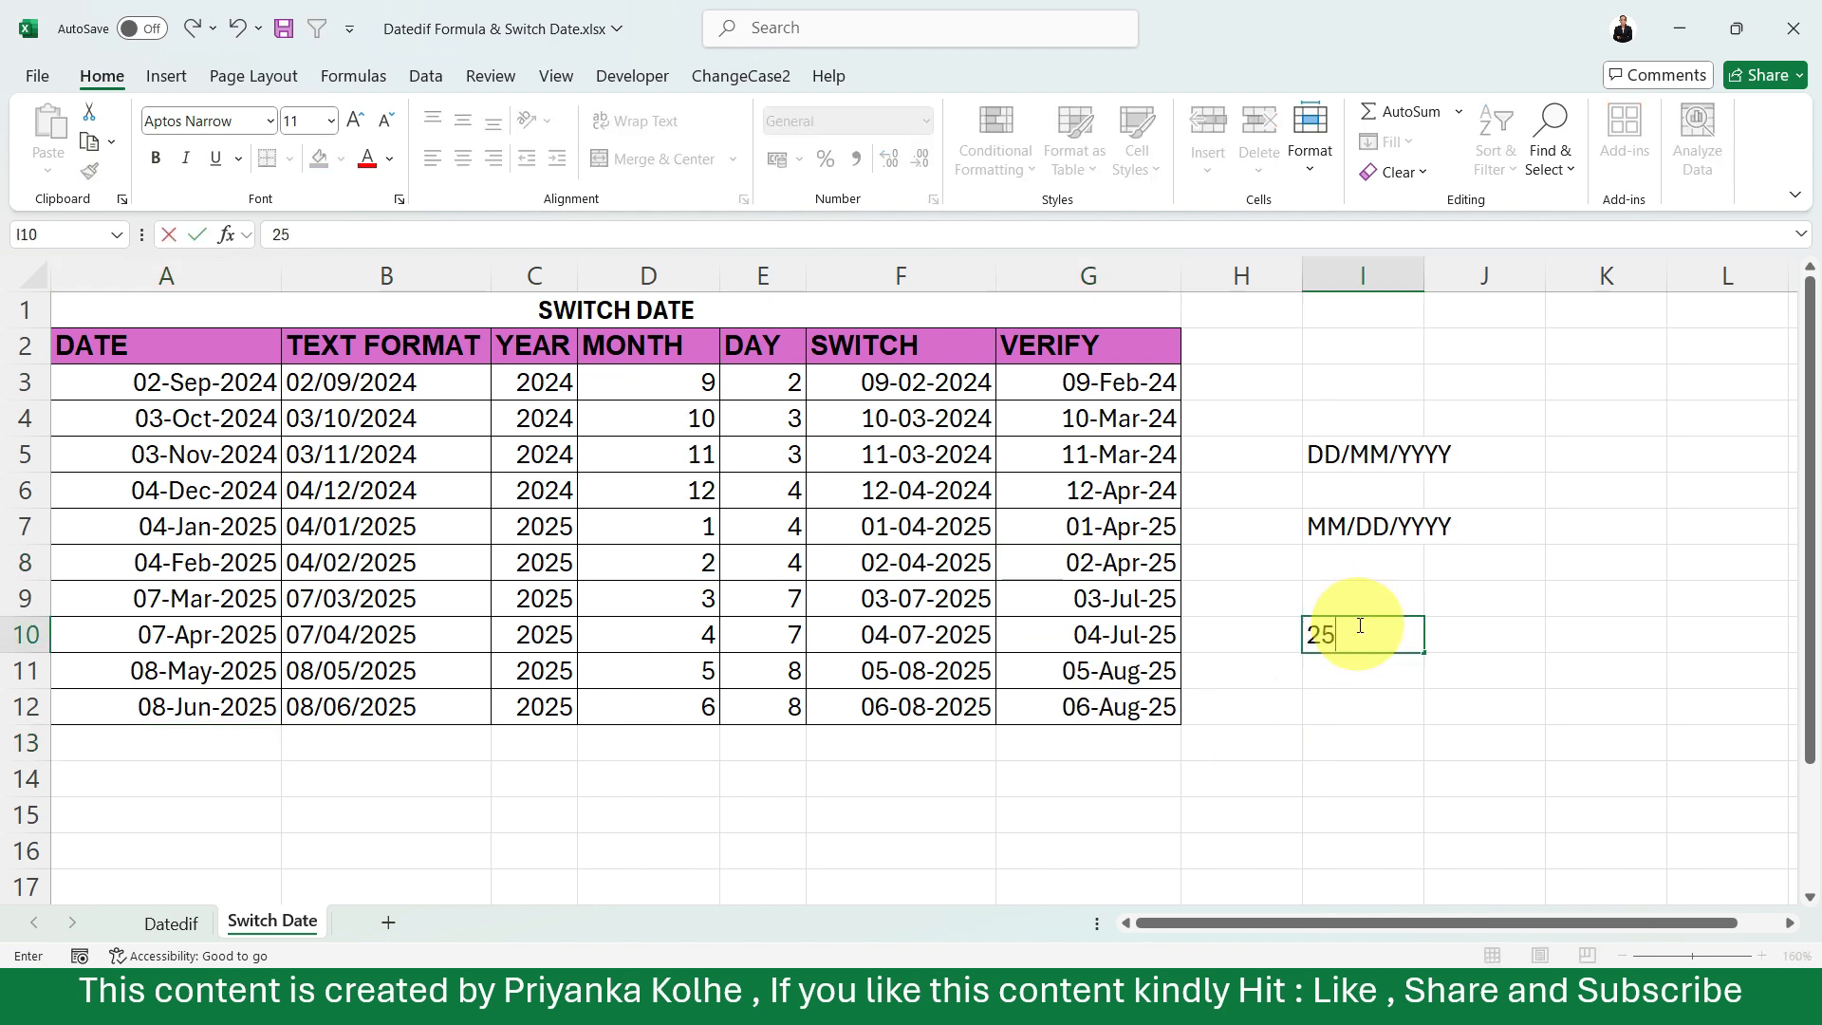
text(-06-2023)
key(Return)
click(1391, 627)
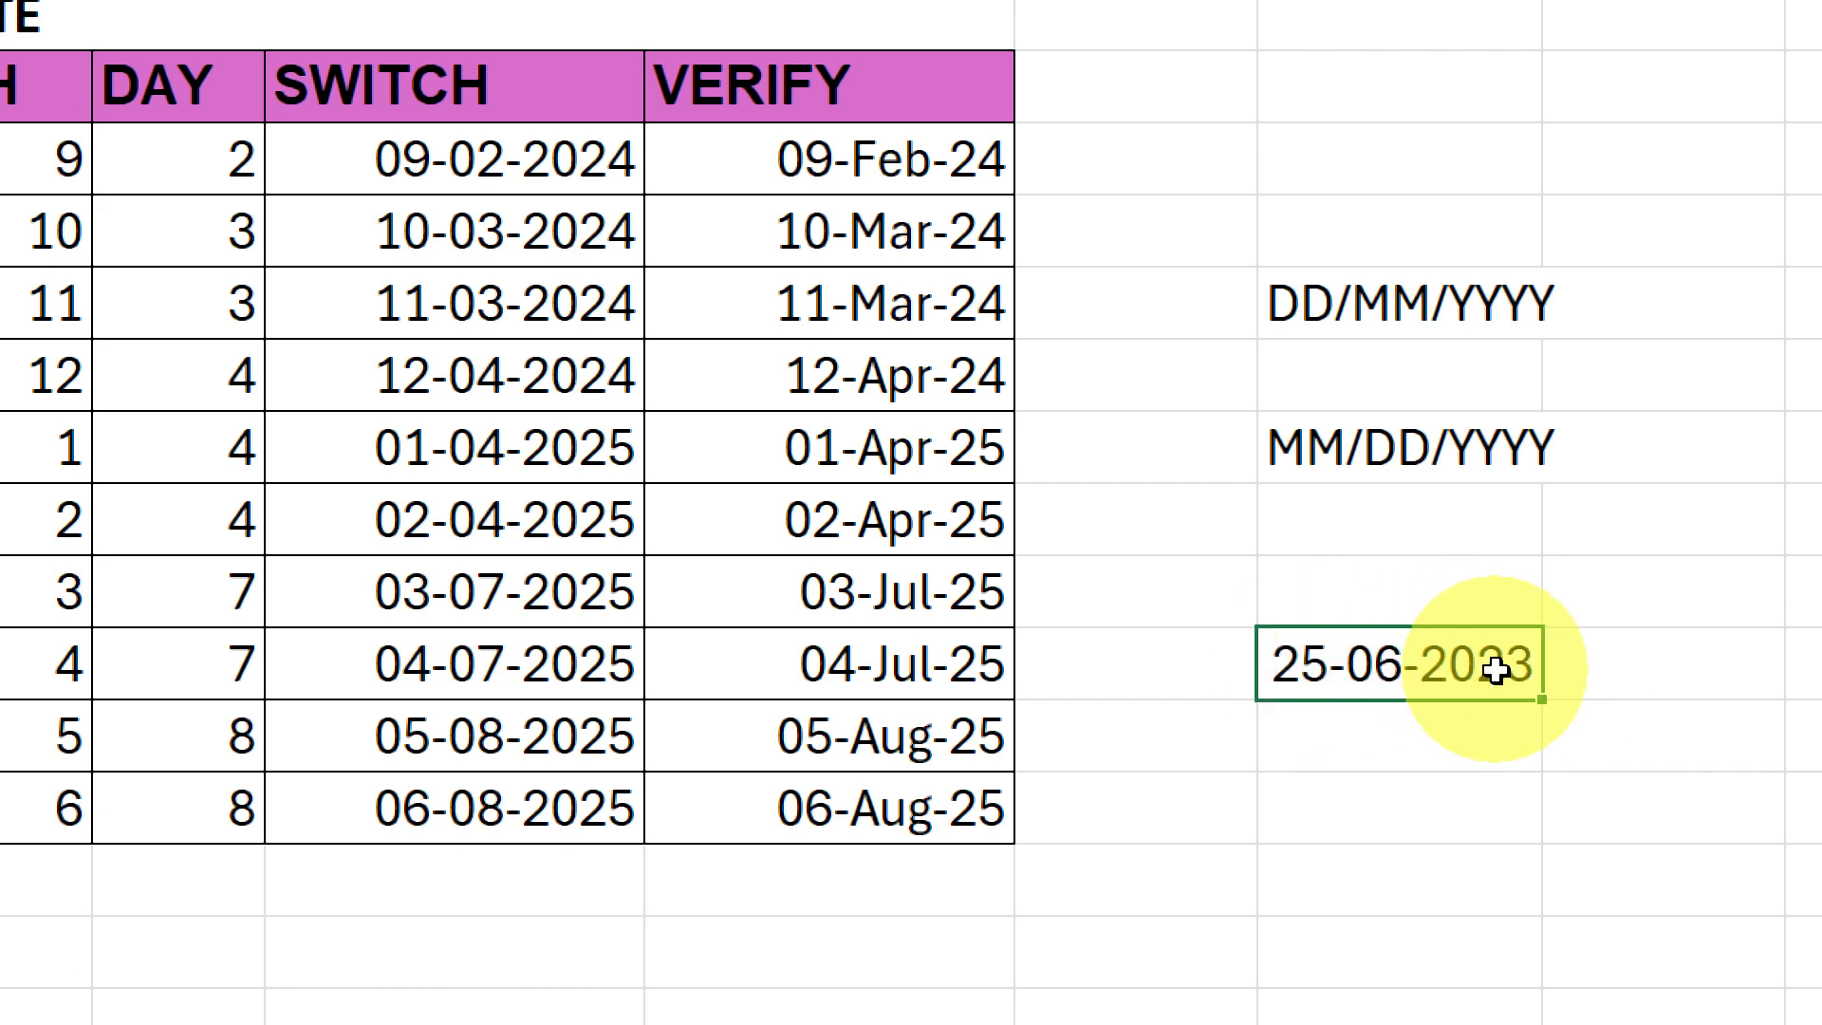
Enter a second sample date, 5-06-2021, in cell I11 directly under the first one.
click(1362, 724)
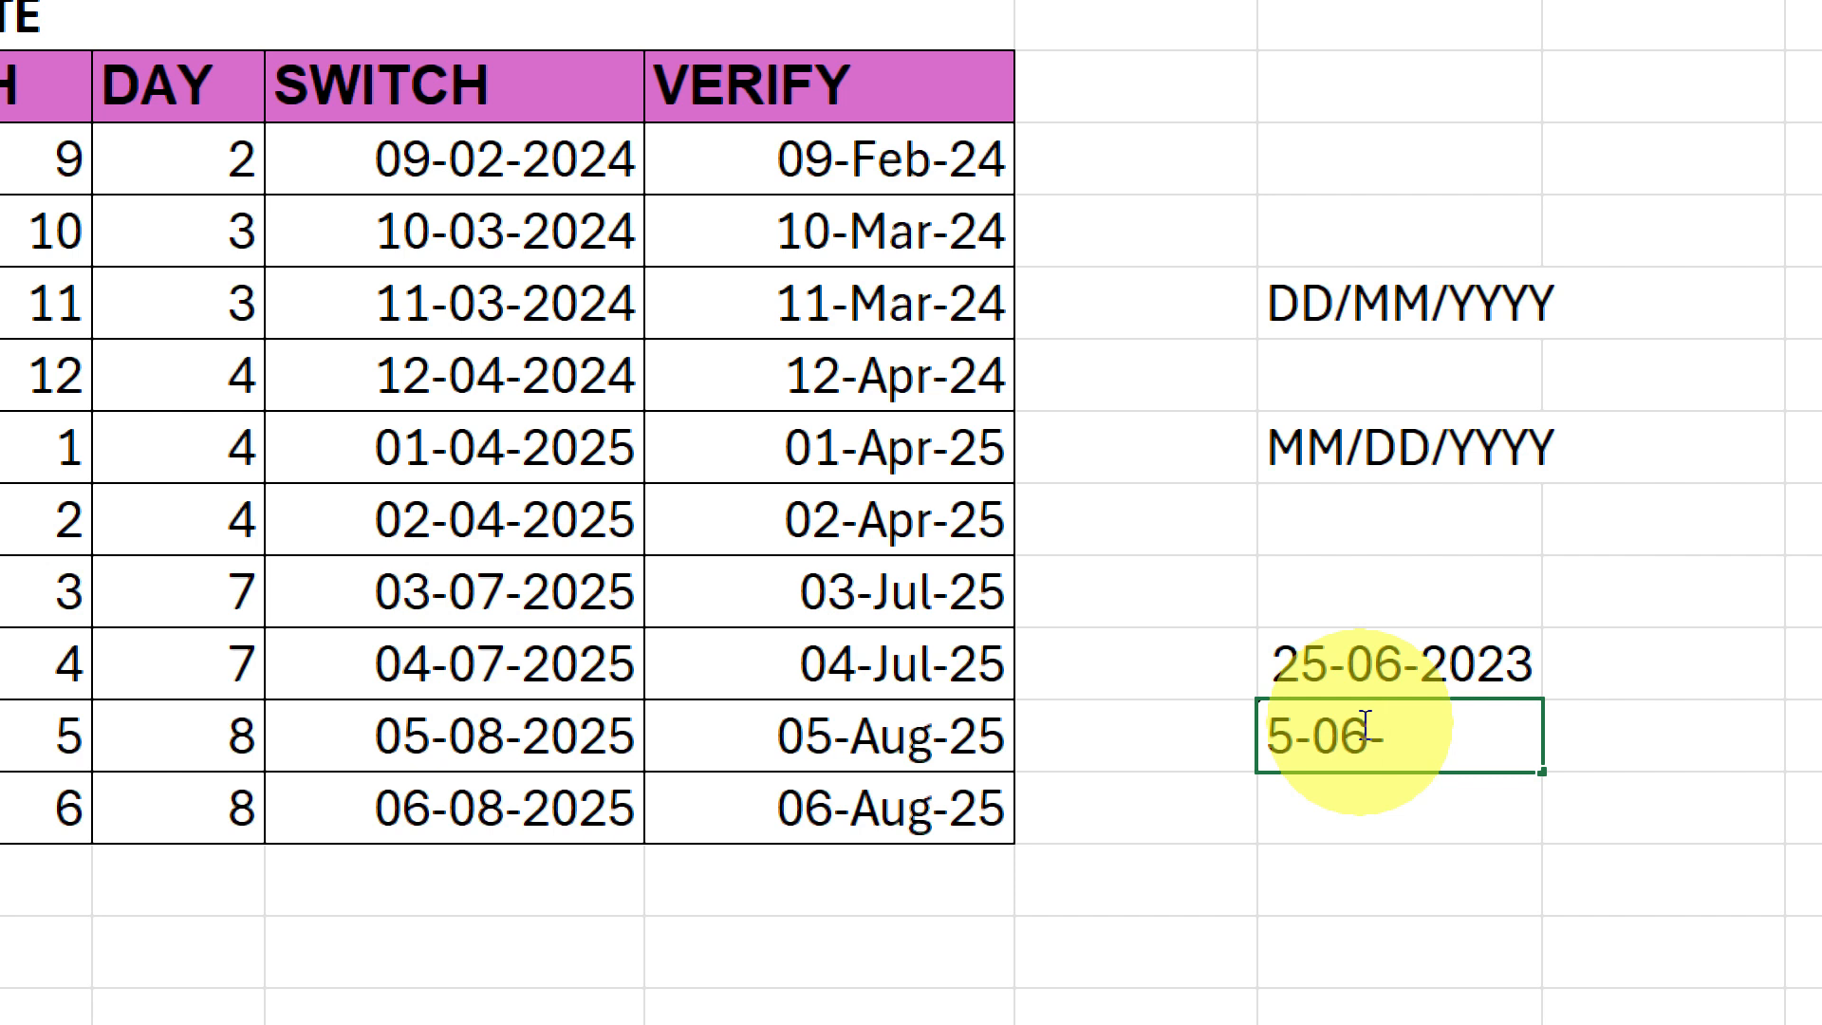
click(1625, 756)
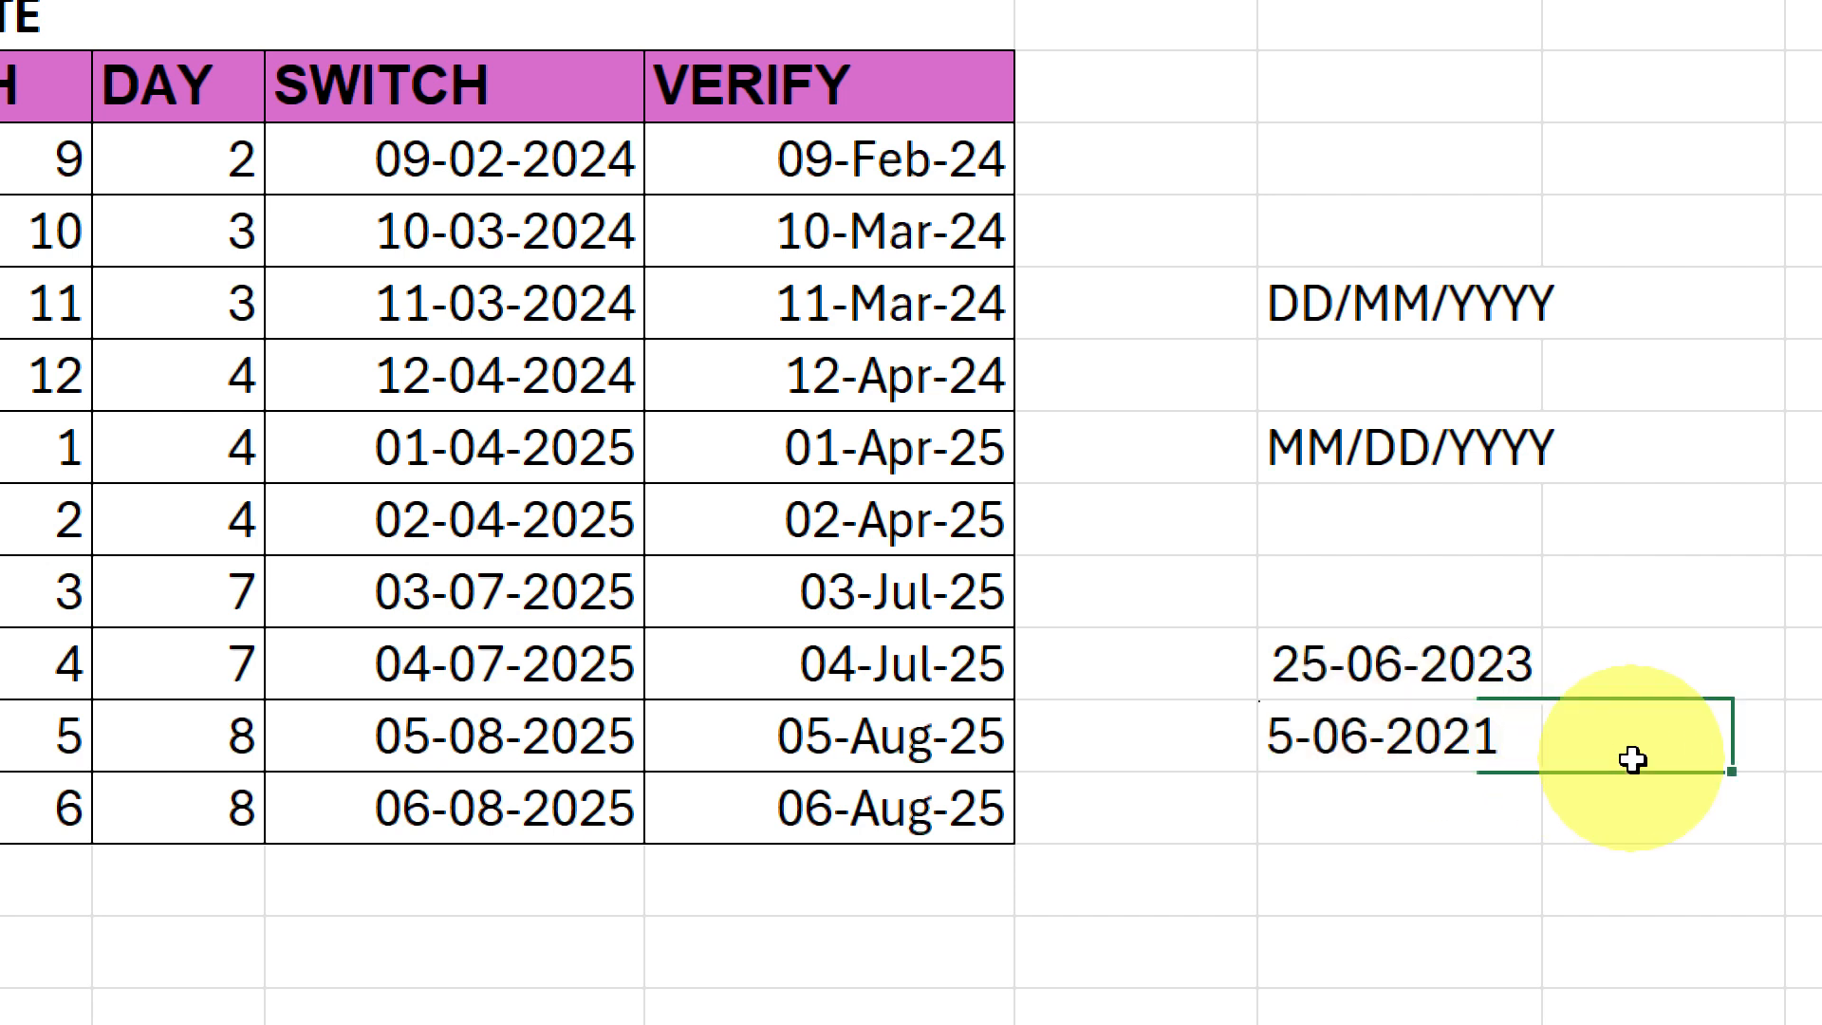
click(1382, 728)
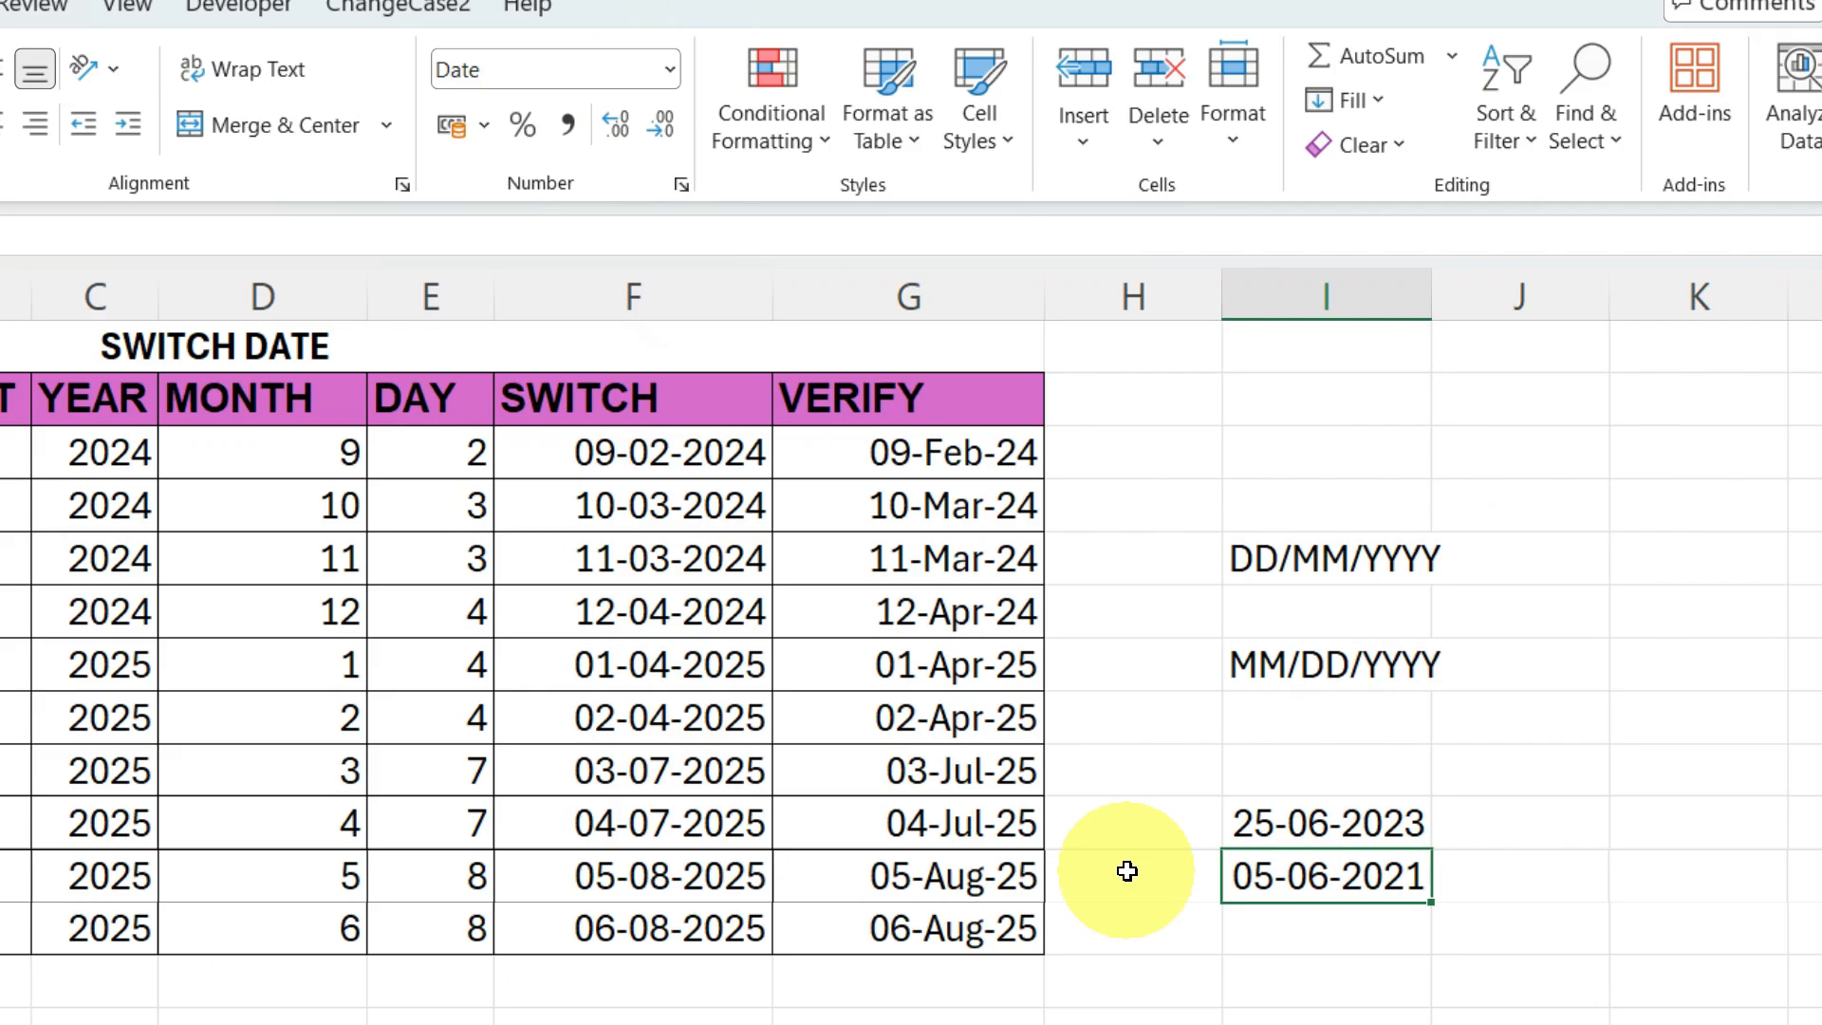
key(Up)
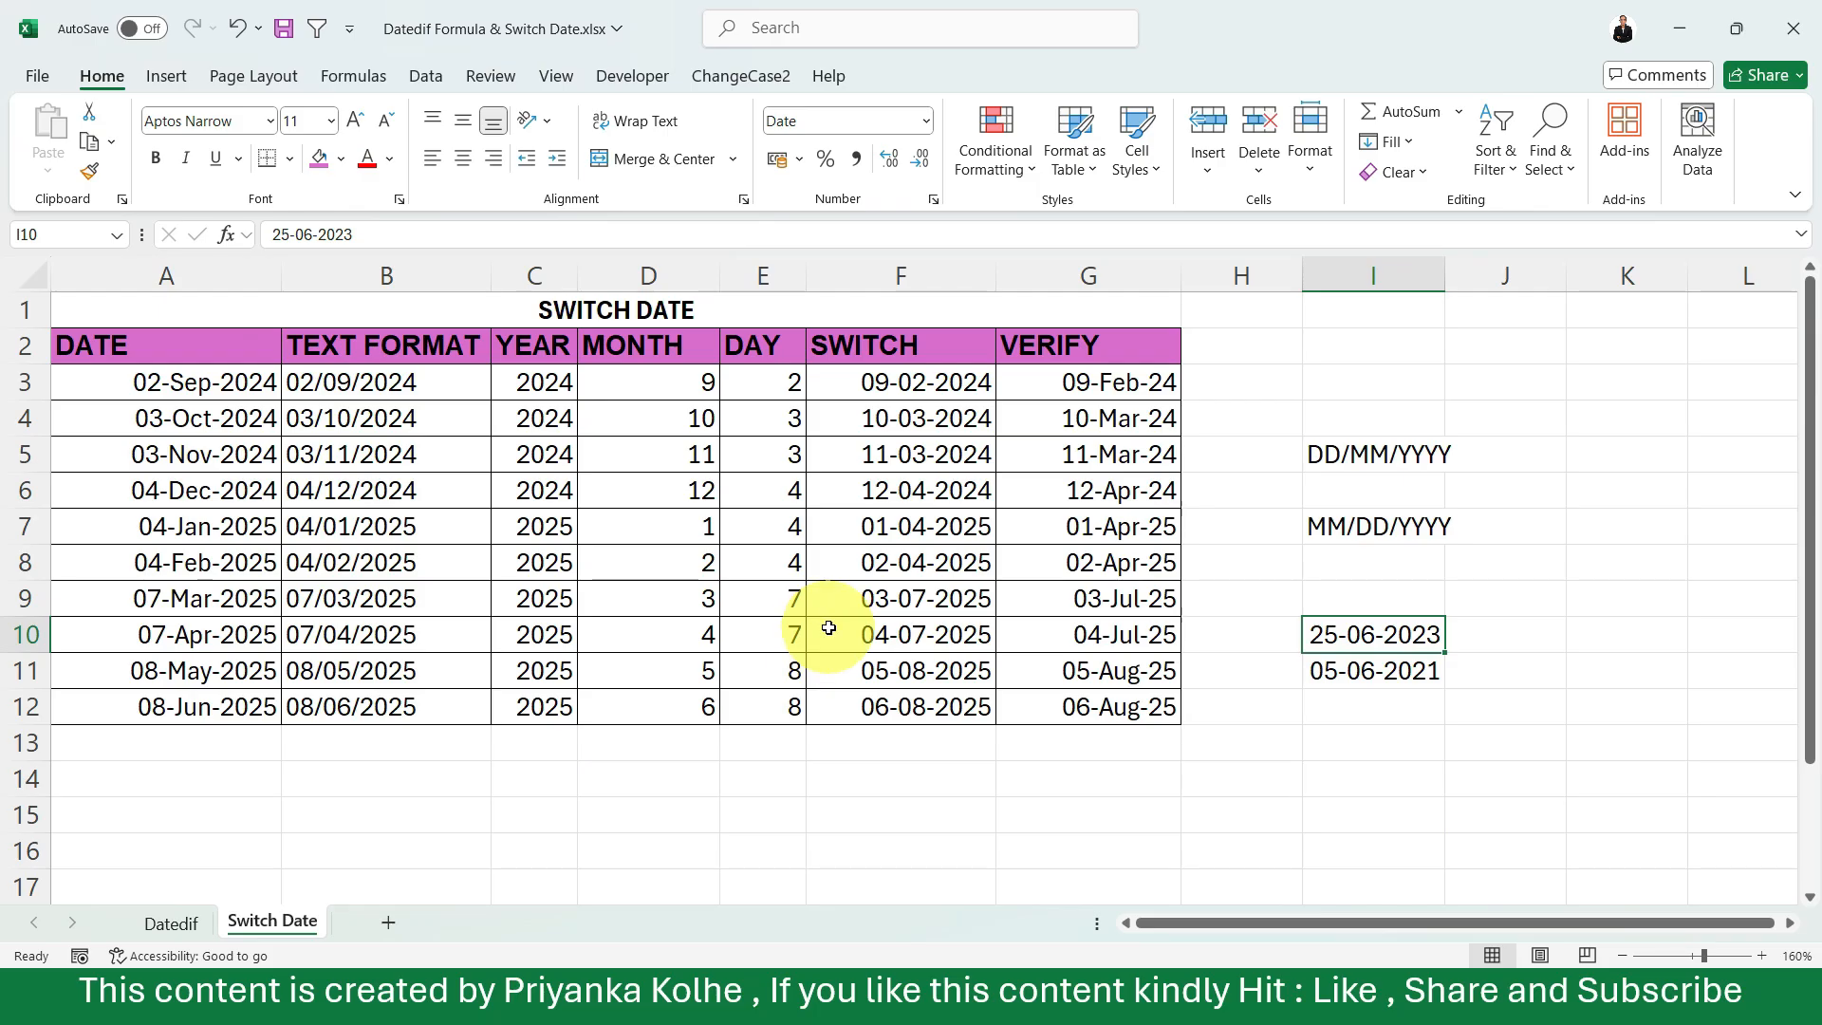